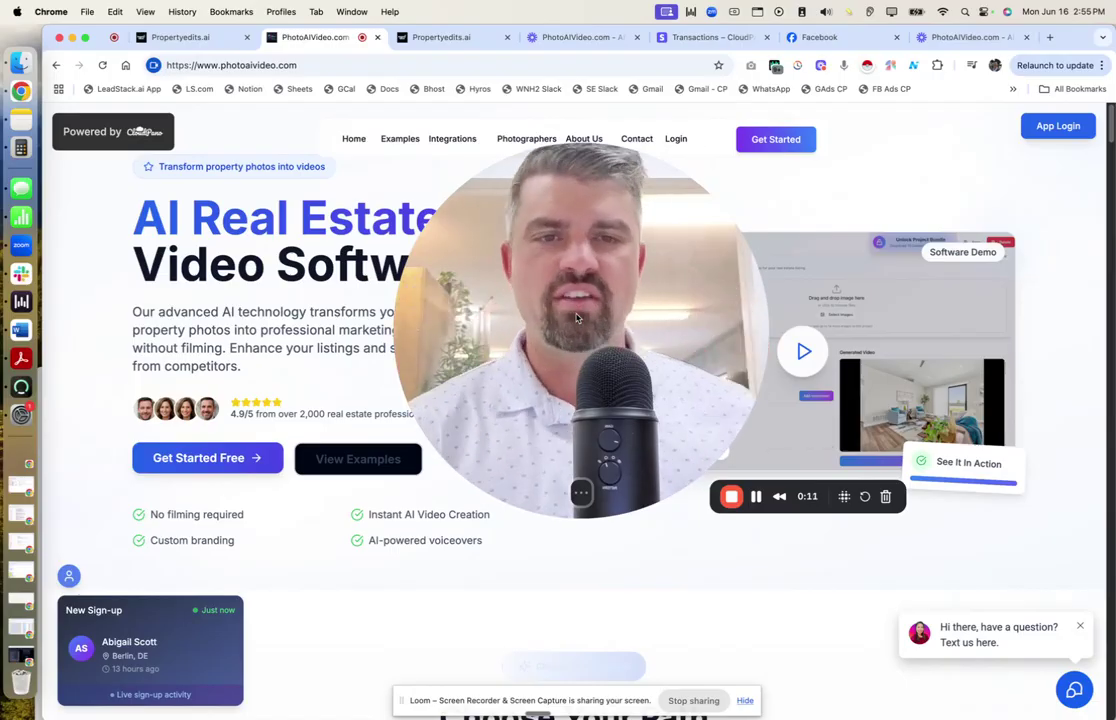
Step: Rearrange the on-screen windows before opening PropertyEdits.ai
left_click_drag(576, 318, 531, 371)
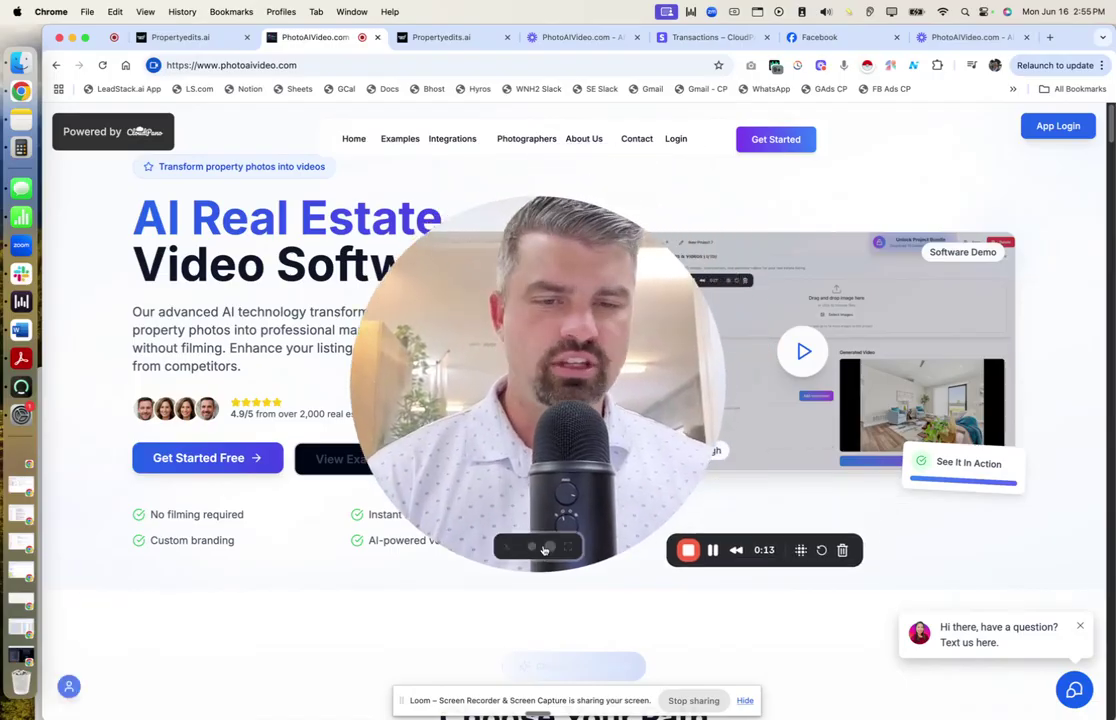
left_click(544, 550)
left_click_drag(441, 518, 180, 635)
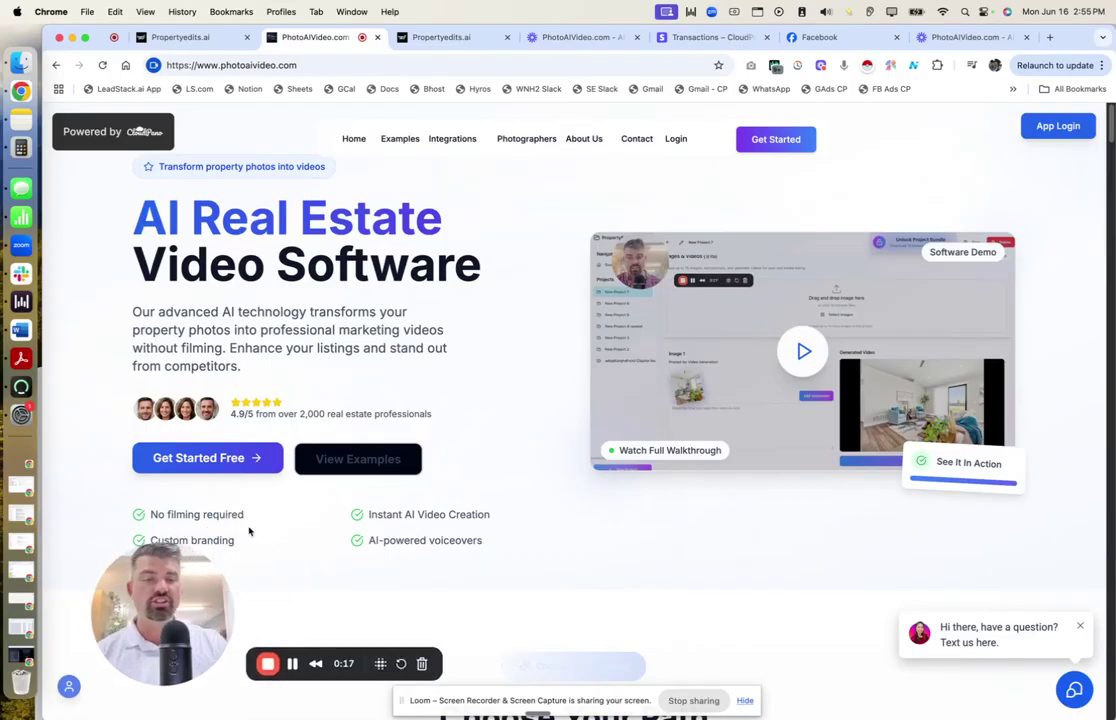
left_click_drag(174, 670, 497, 300)
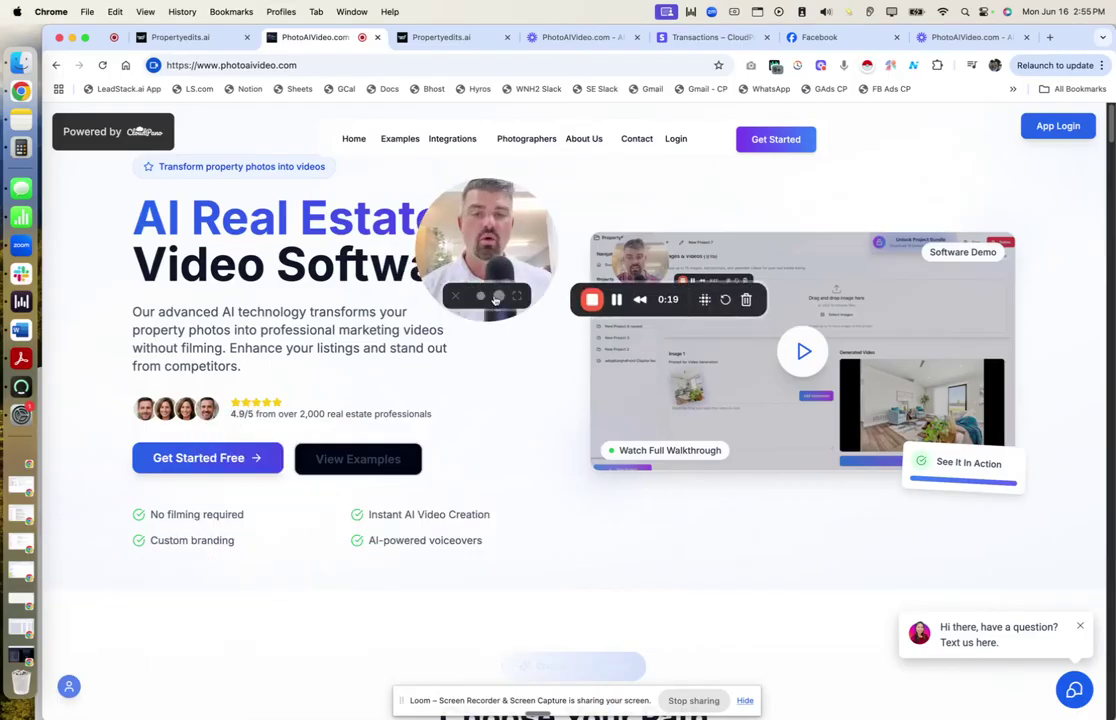
left_click(498, 297)
left_click(540, 296)
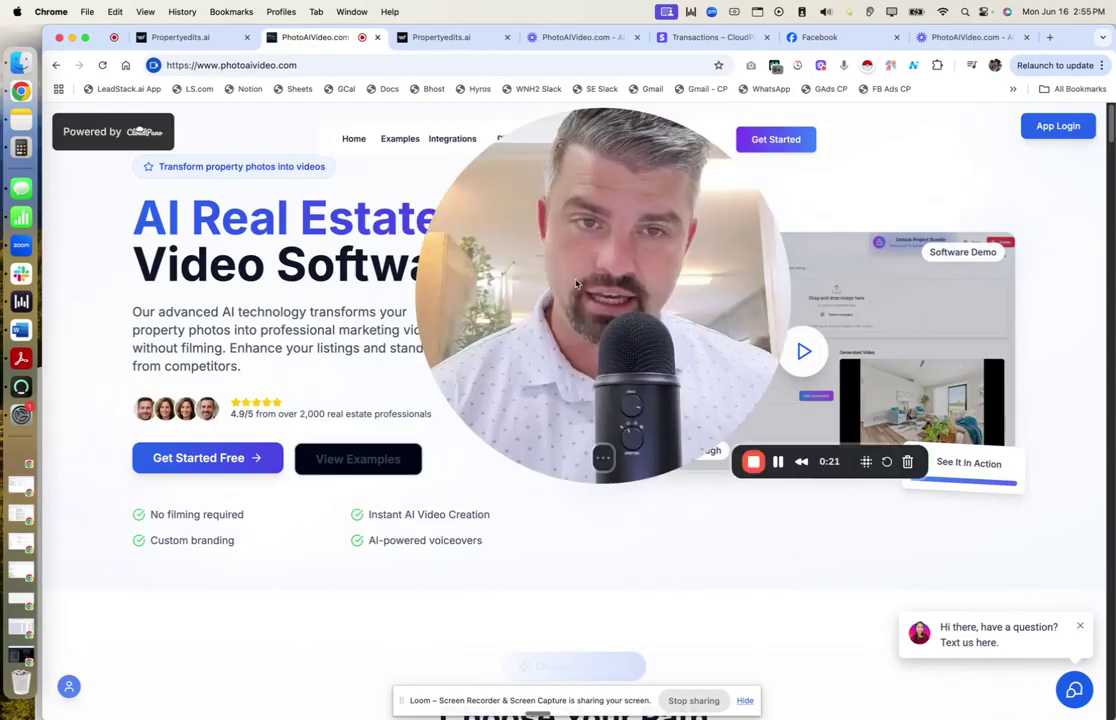
left_click_drag(576, 284, 475, 437)
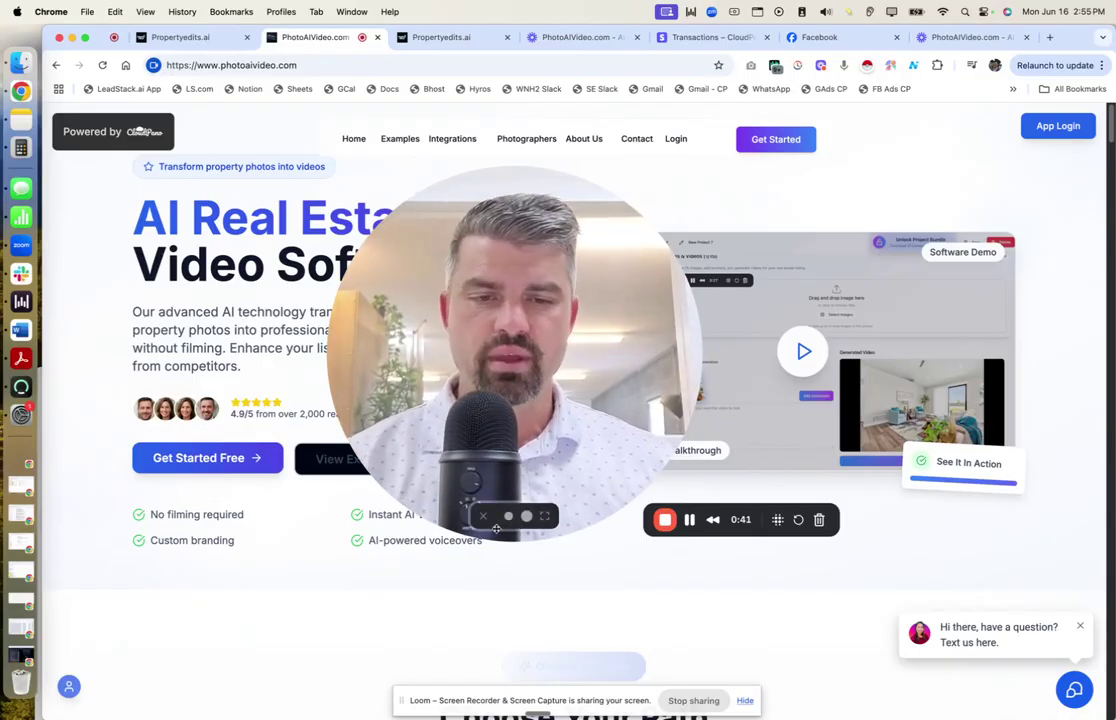
left_click_drag(540, 413, 307, 527)
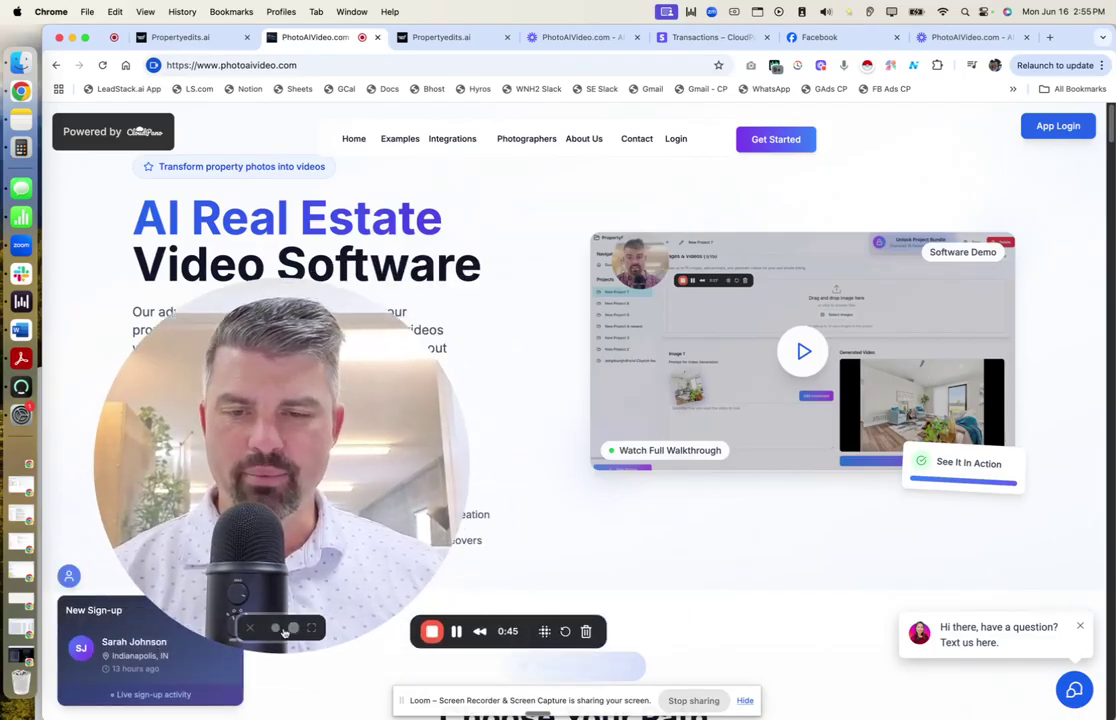
left_click(275, 629)
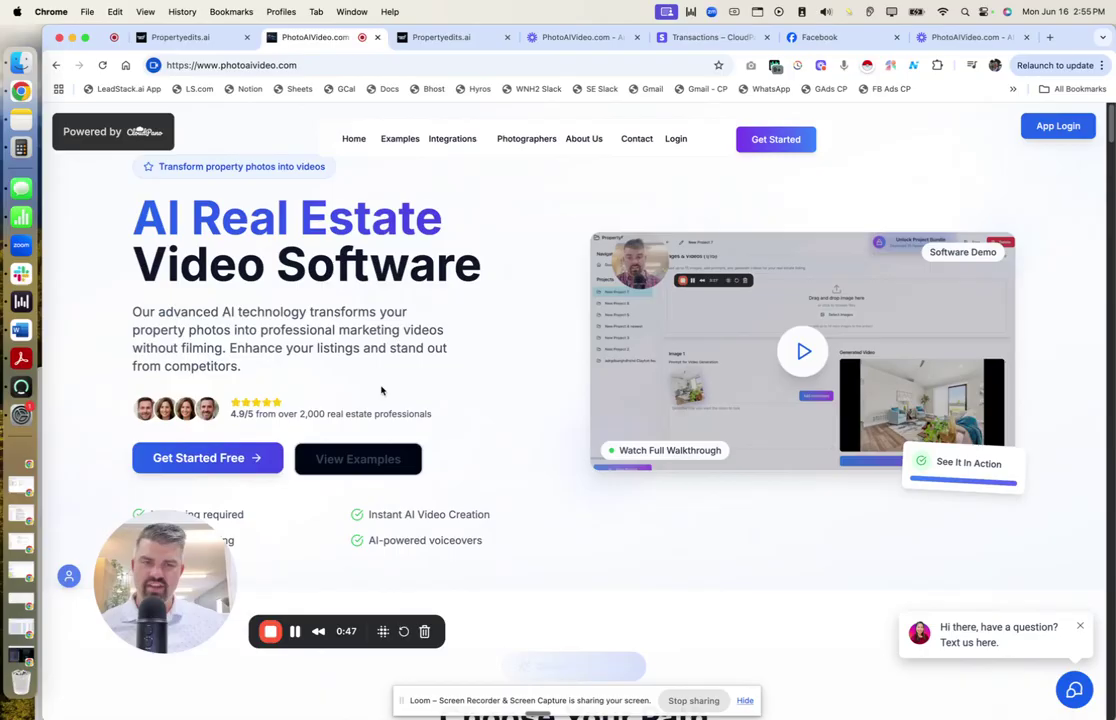
Step: Log in, create New Project 4, and pick 10 copy.jpeg as the dining room photo
left_click(1060, 127)
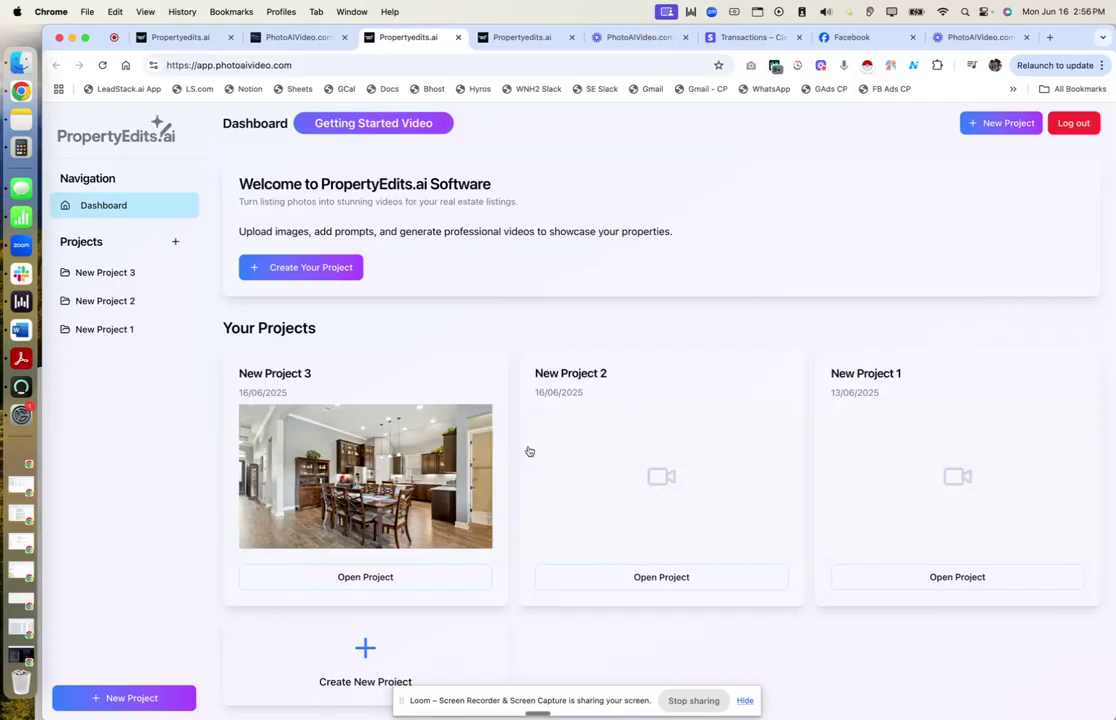
left_click(307, 266)
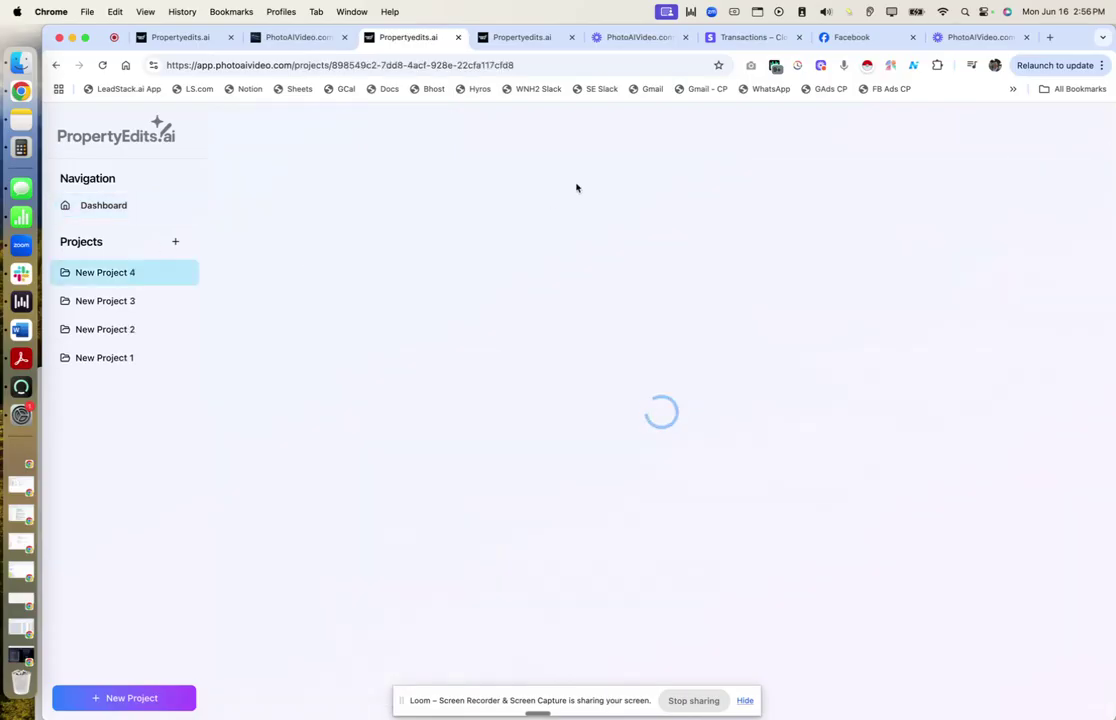
left_click(668, 505)
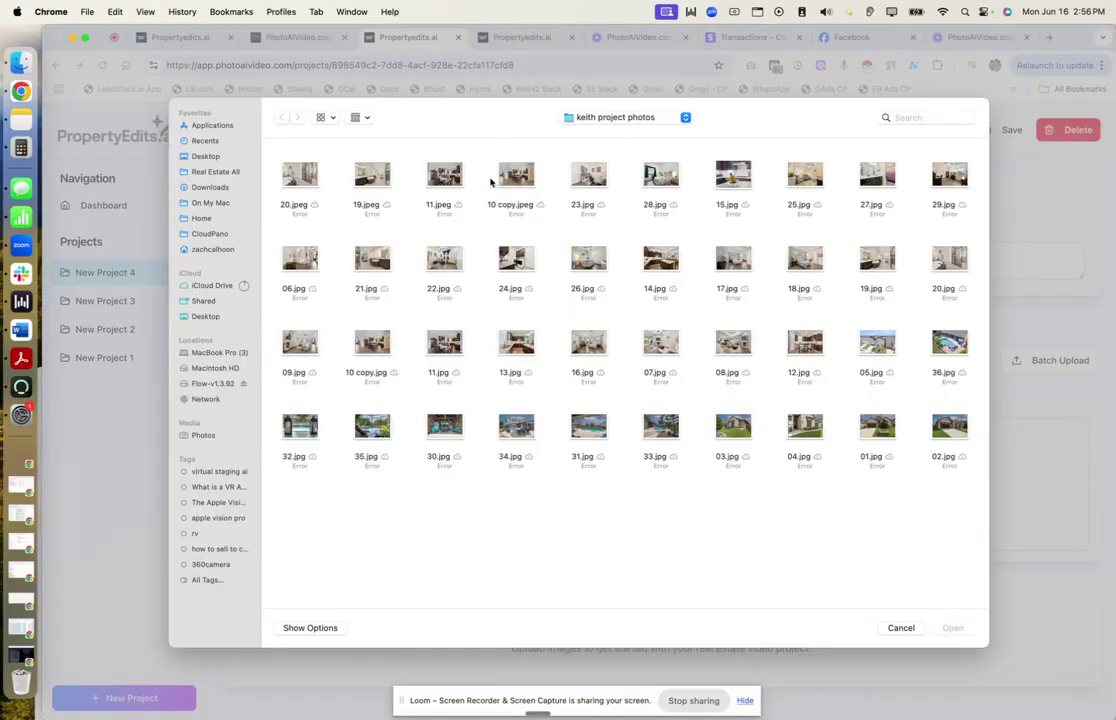
left_click(514, 177)
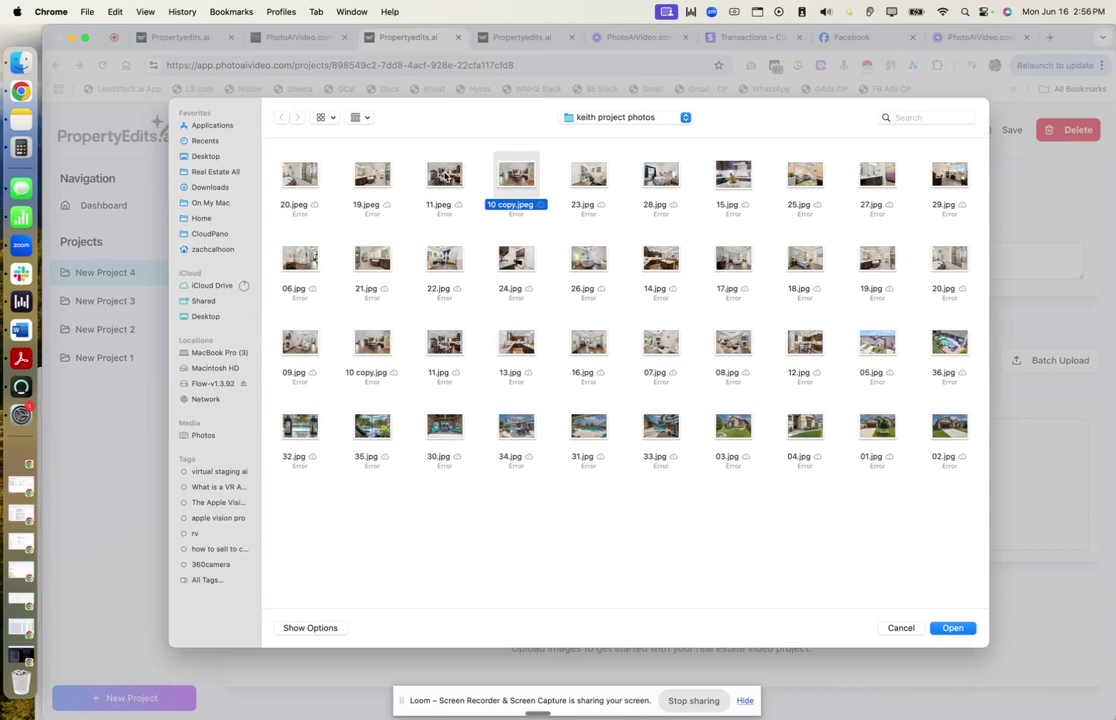
left_click(371, 178)
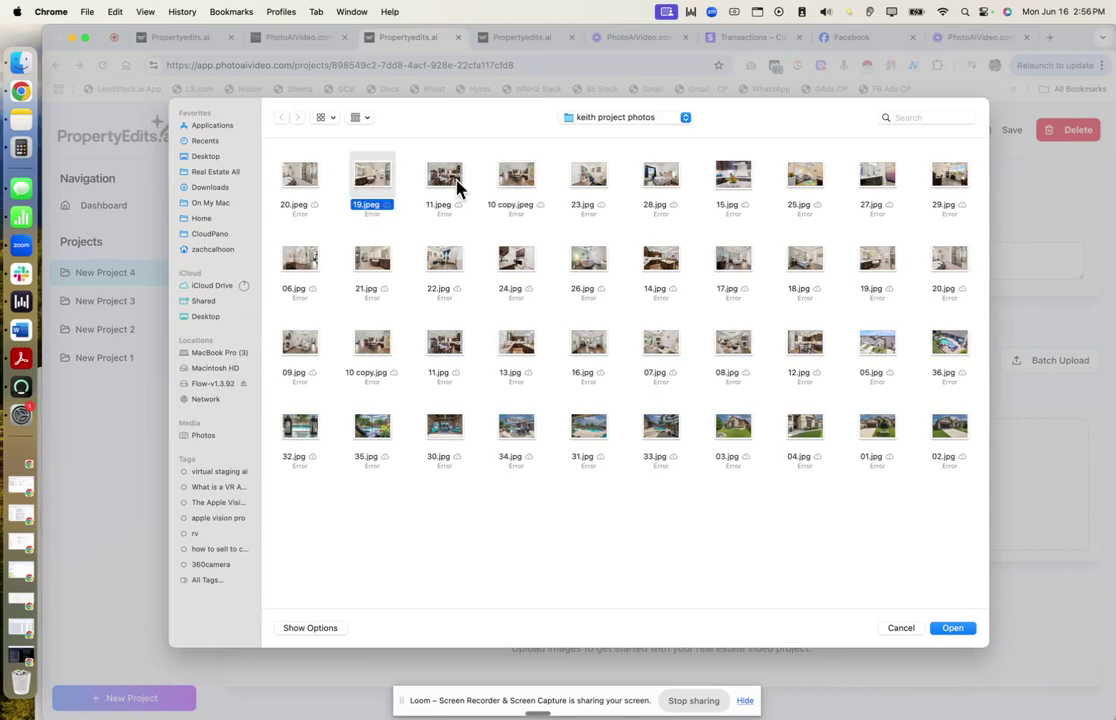
double_click(500, 180)
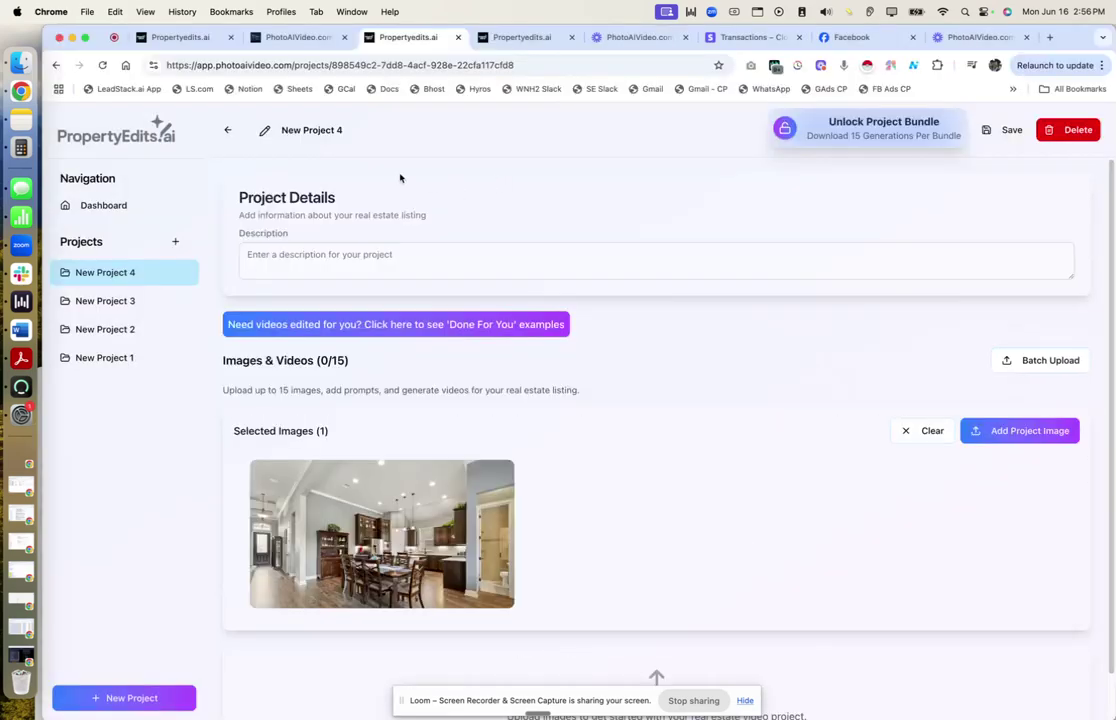
Step: Upload the selected 10 copy.jpeg photo with Add Project Image and check the image list
left_click(1003, 431)
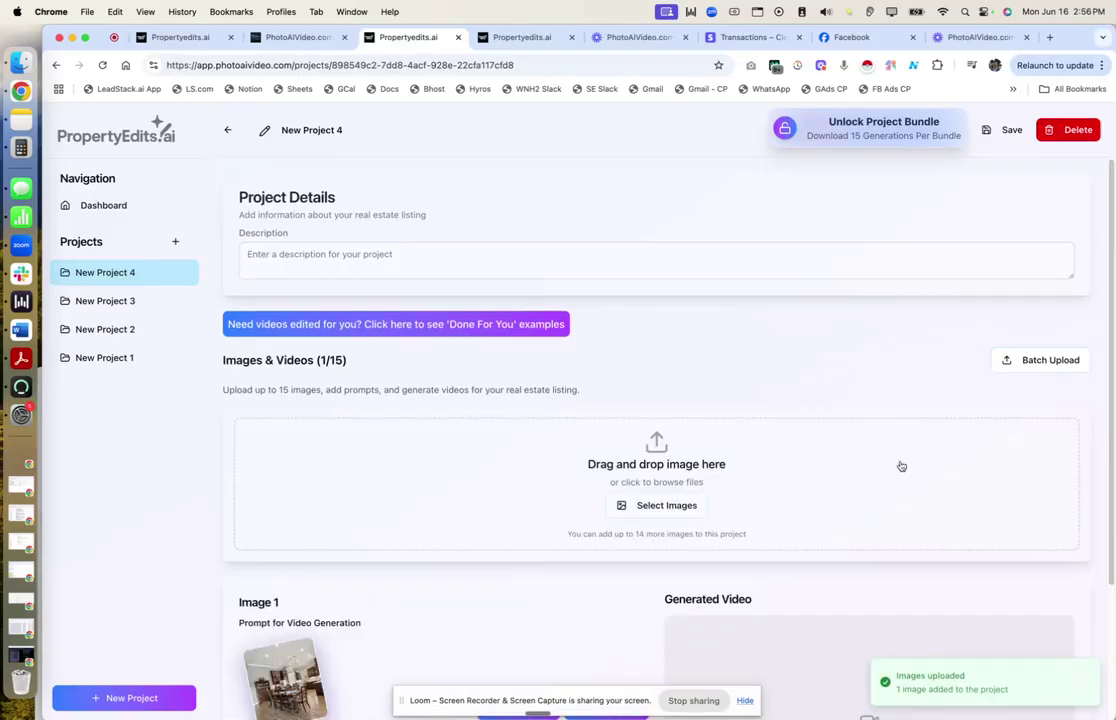
scroll(898, 461, "down", 3)
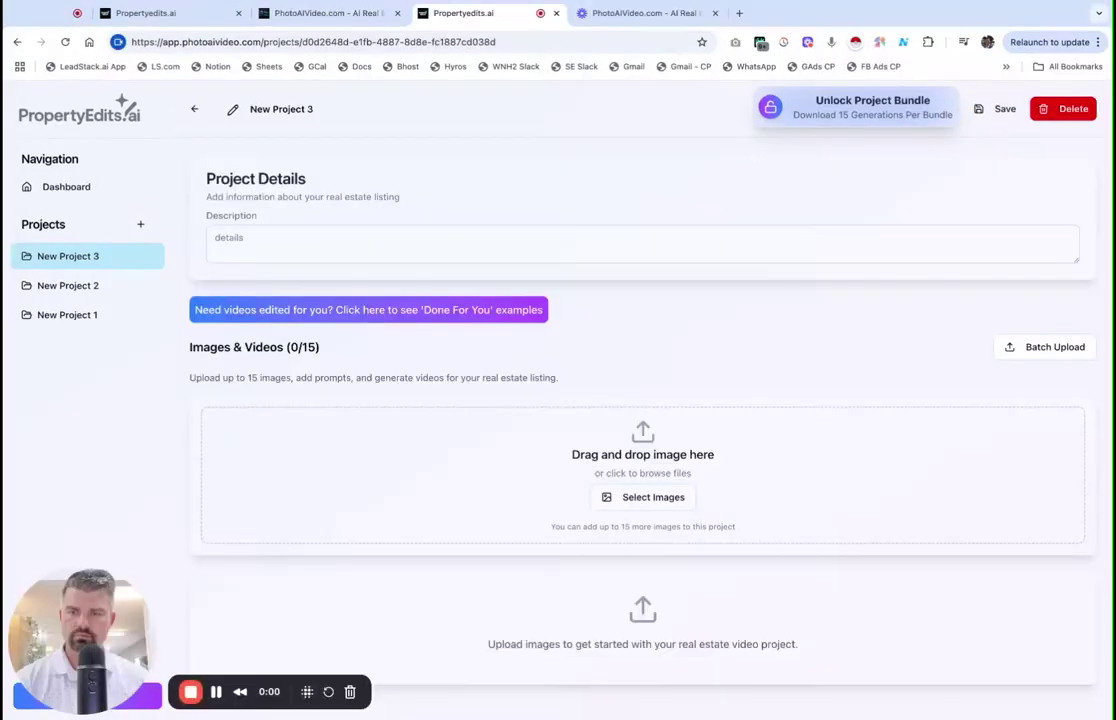
Step: Select the dining room photo again and upload it to New Project 3, reaching 1 of 15 images
left_click(640, 498)
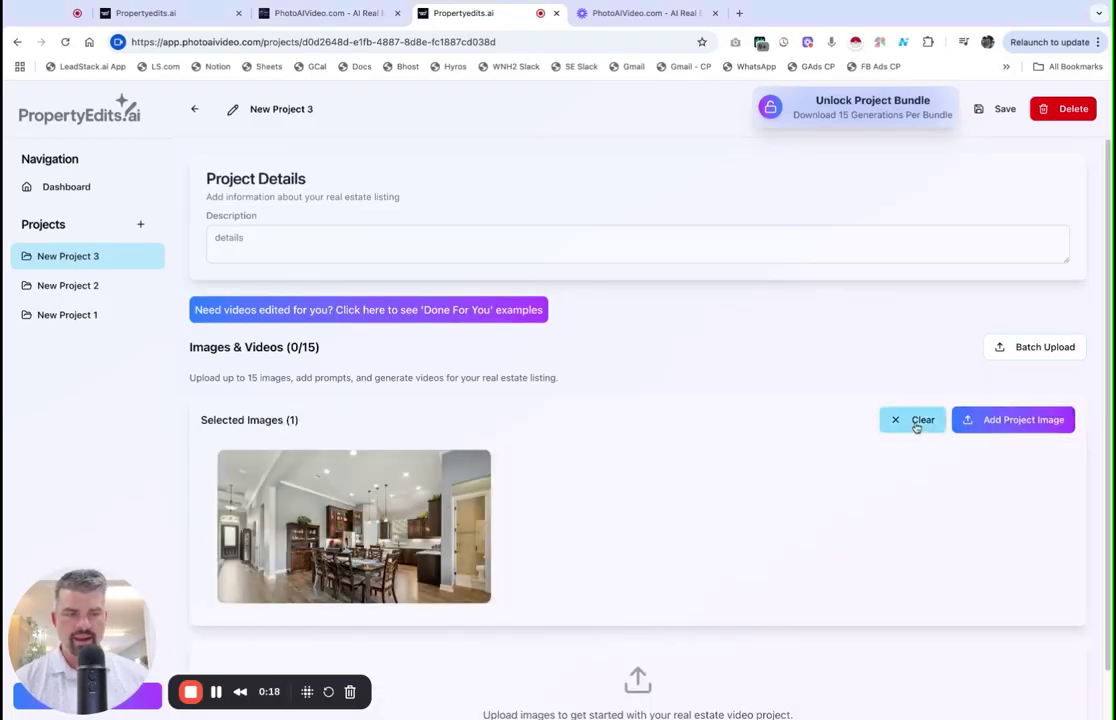
left_click(985, 419)
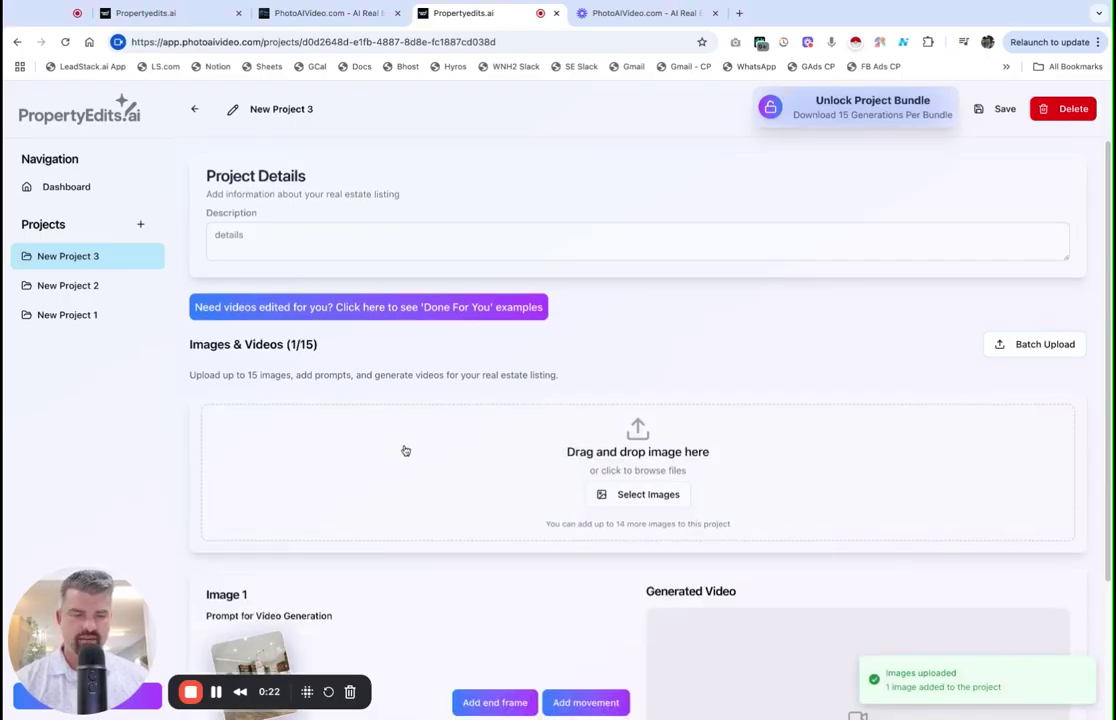
Step: Attach a second dining room shot as Image 1's end frame
scroll(405, 451, "down", 3)
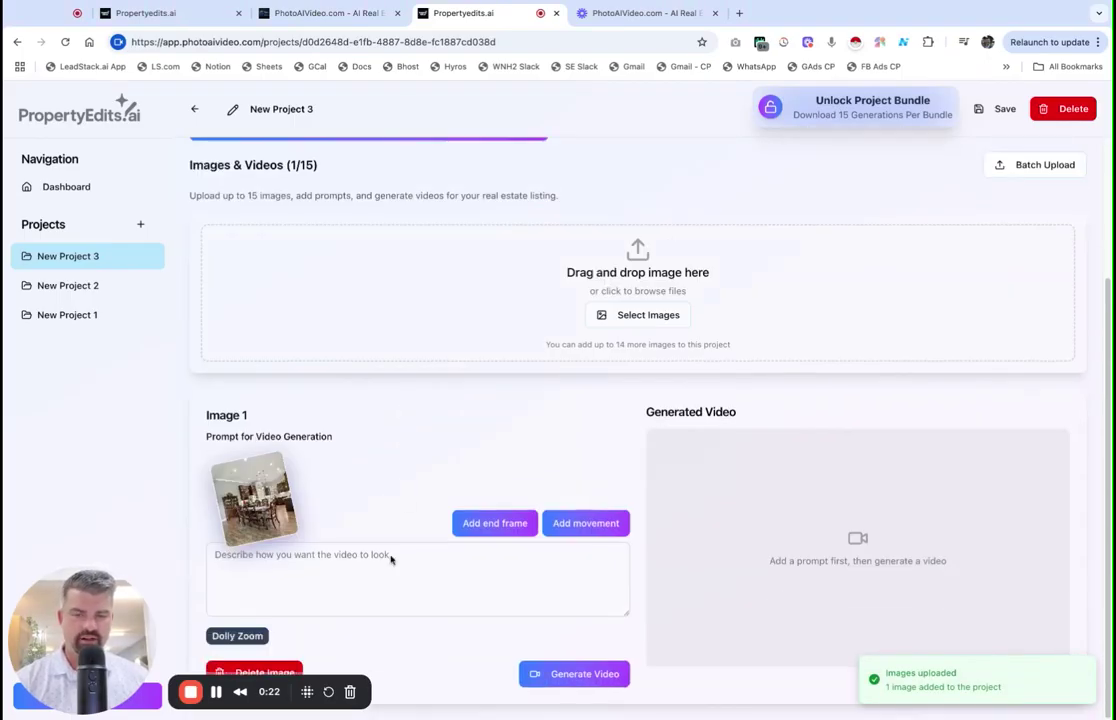
left_click(497, 532)
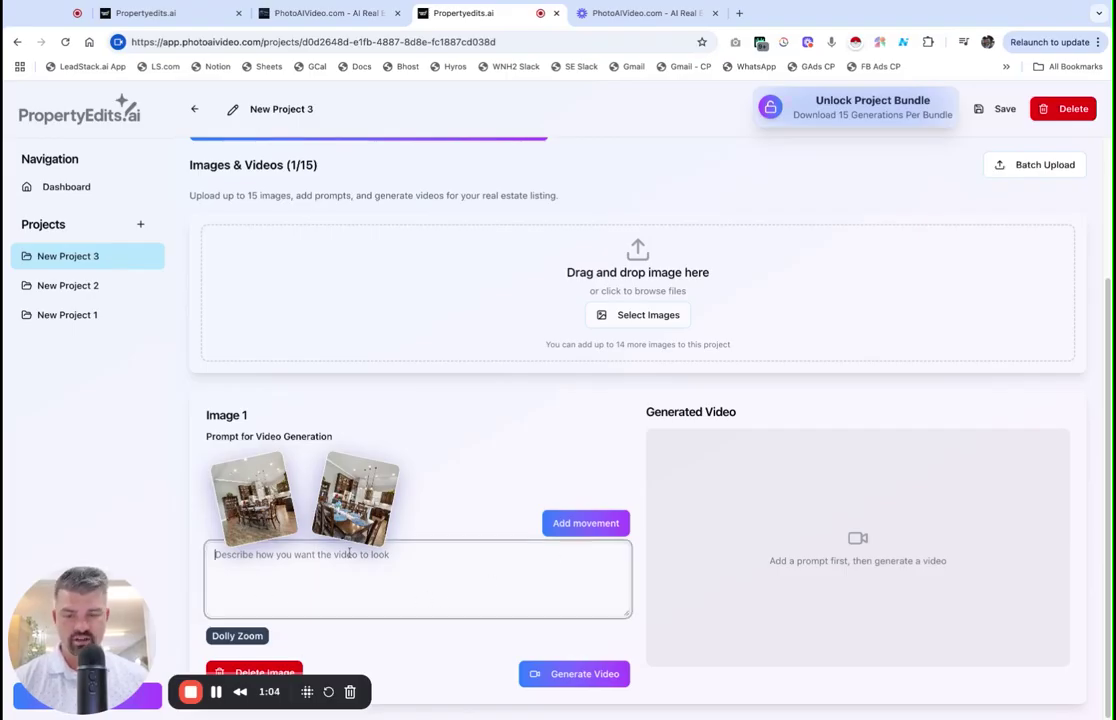
Step: Keep Dolly Zoom as Image 1's camera movement and generate the dining room video
left_click(585, 523)
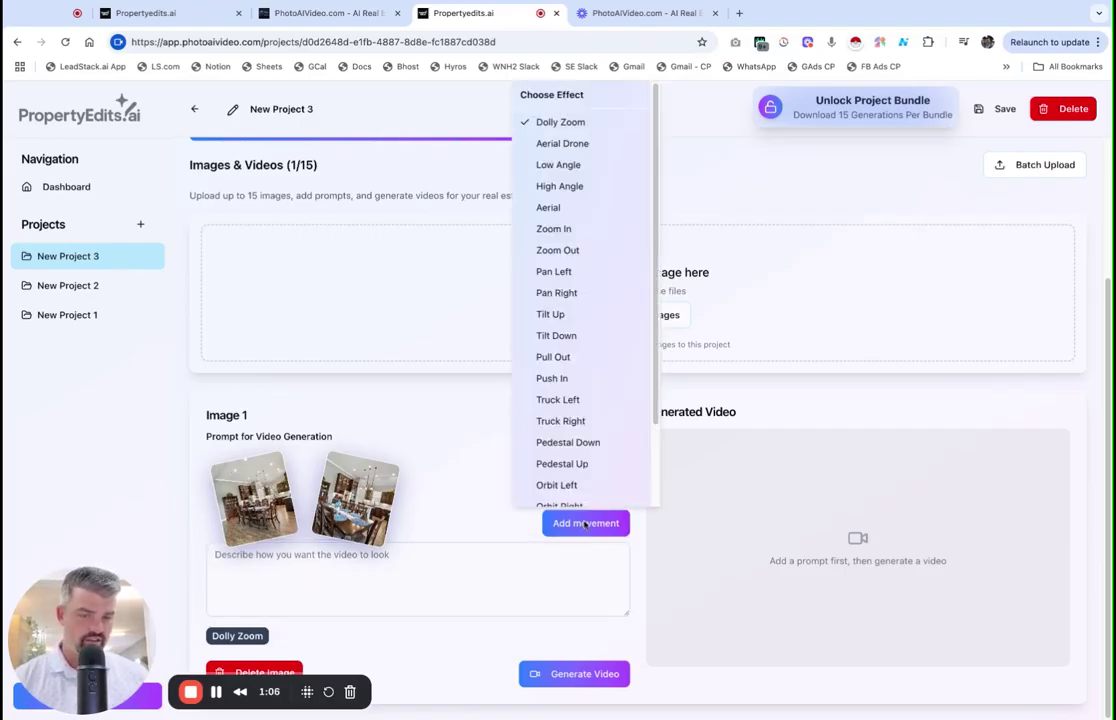
left_click(588, 593)
left_click(577, 671)
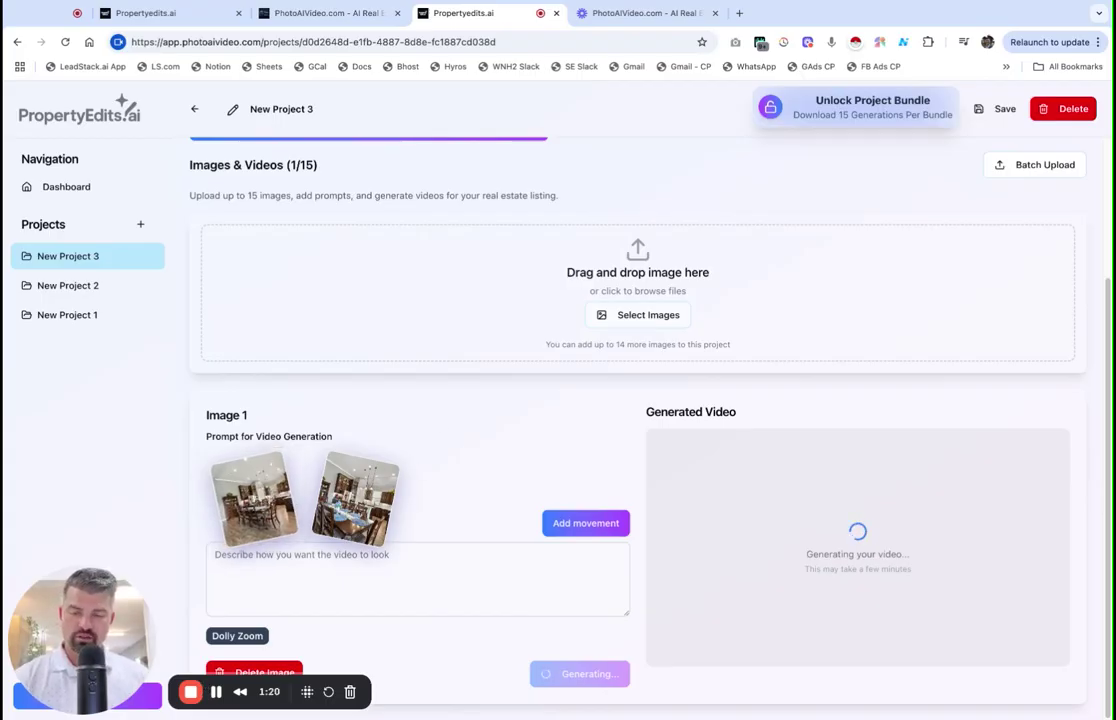
left_click(216, 692)
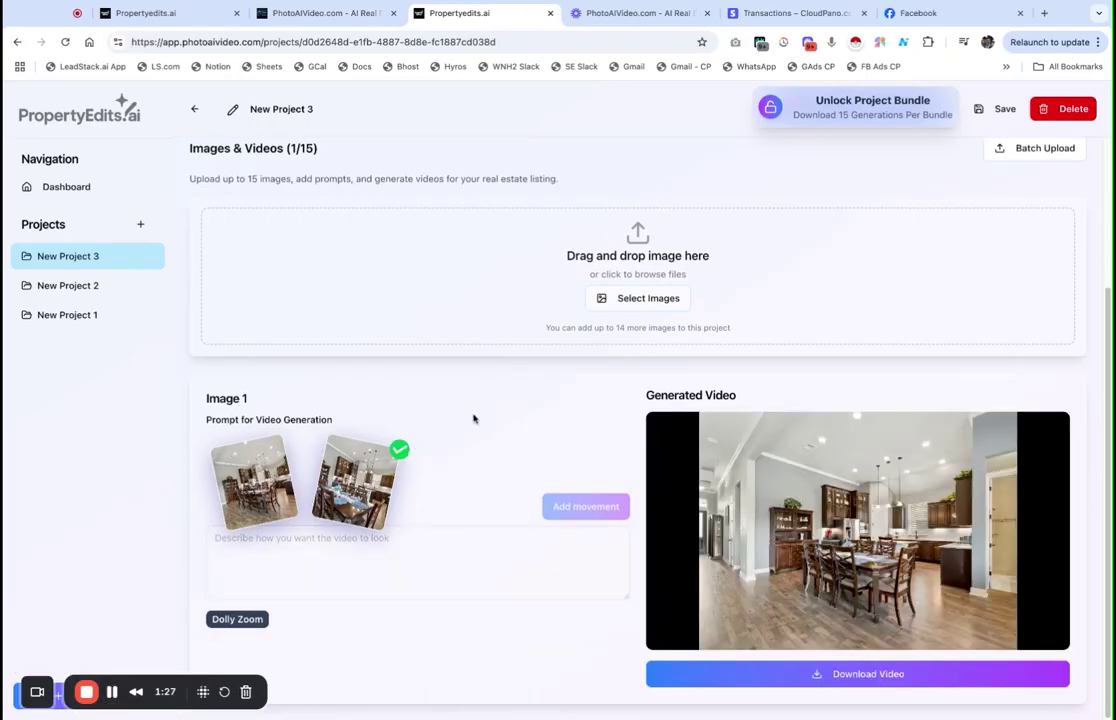
mouse_move(762, 572)
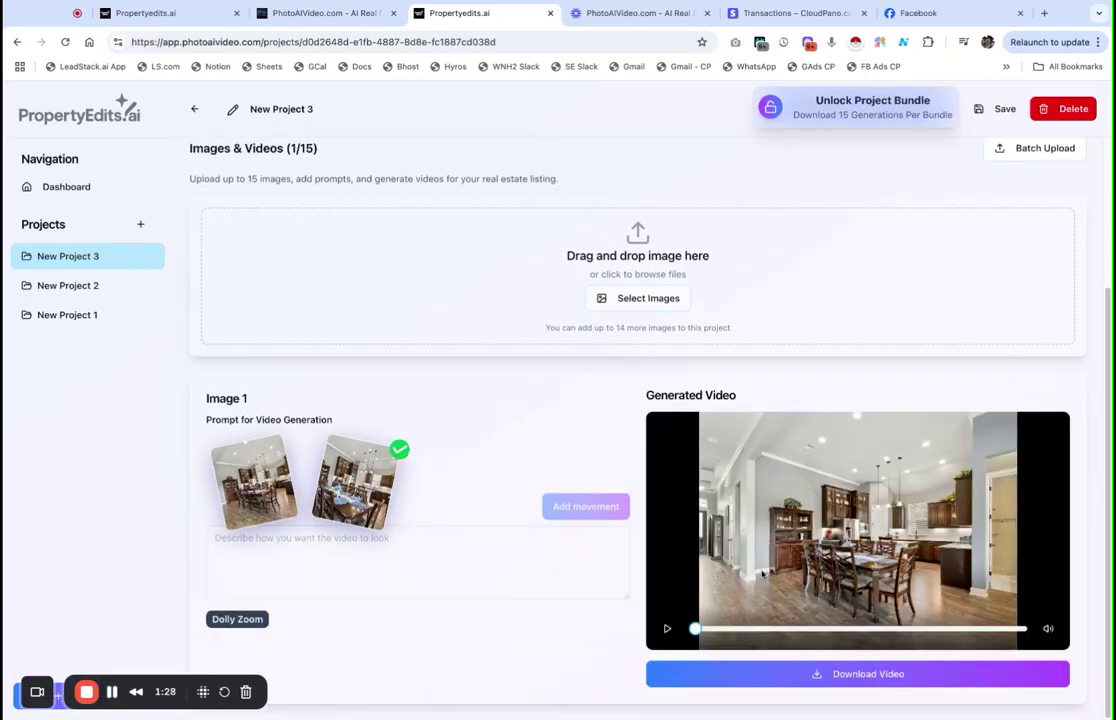
left_click(667, 629)
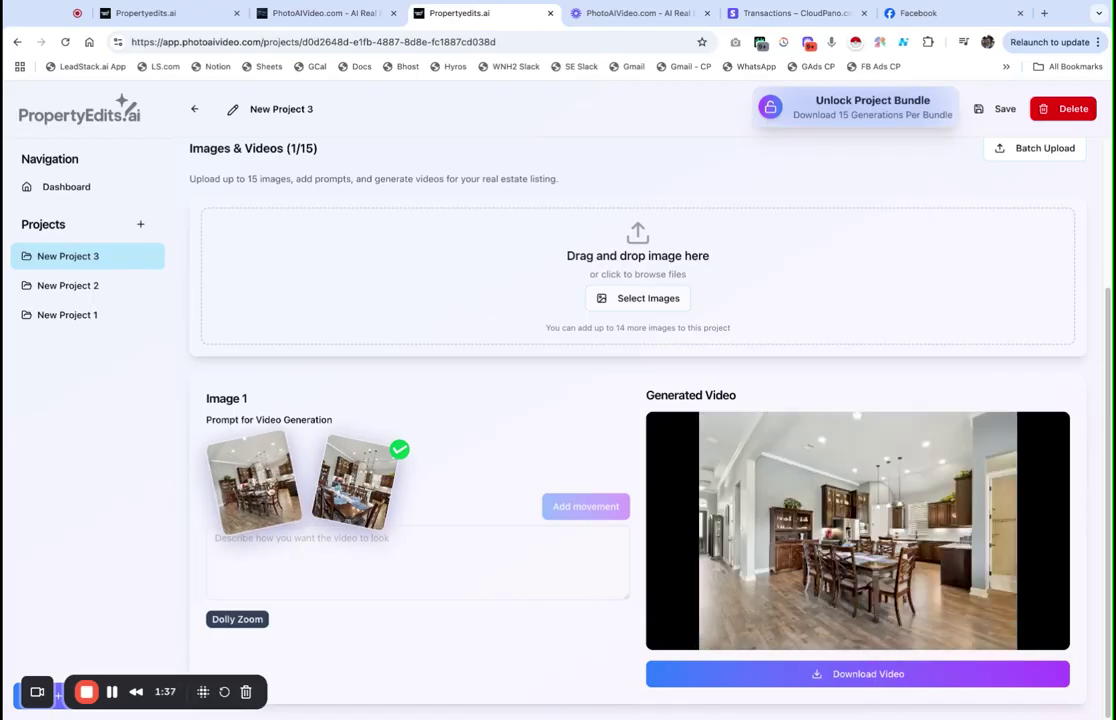
left_click(667, 629)
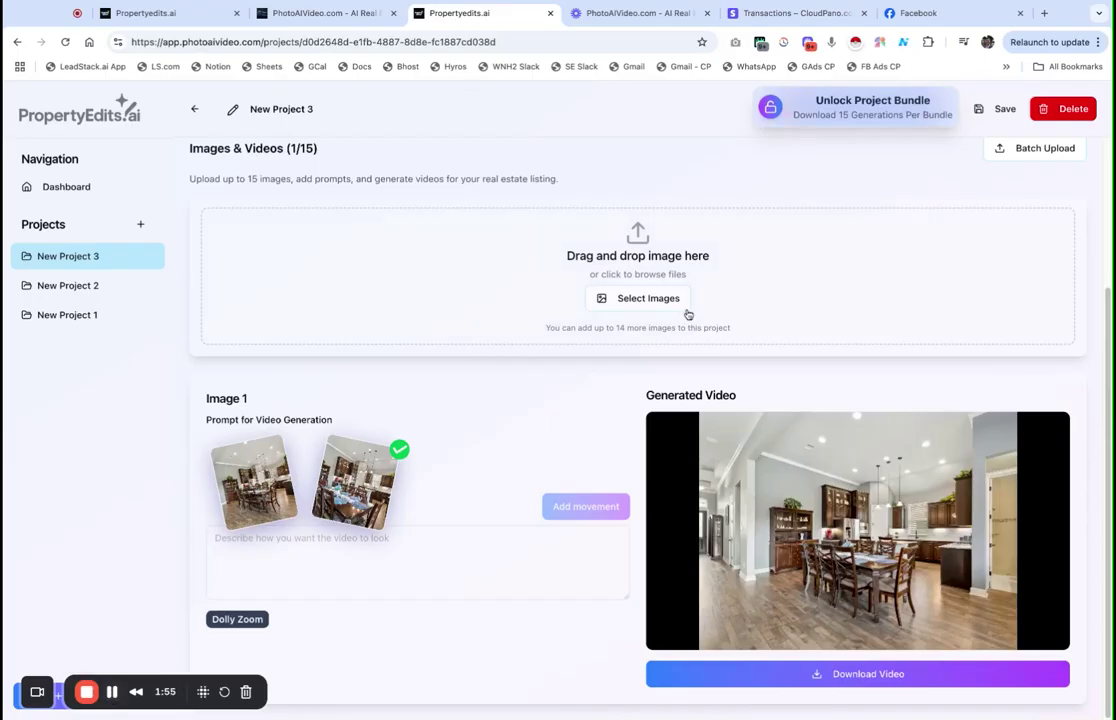
Step: Choose a bathroom photo and upload it to New Project 3 as Image 2
left_click(655, 303)
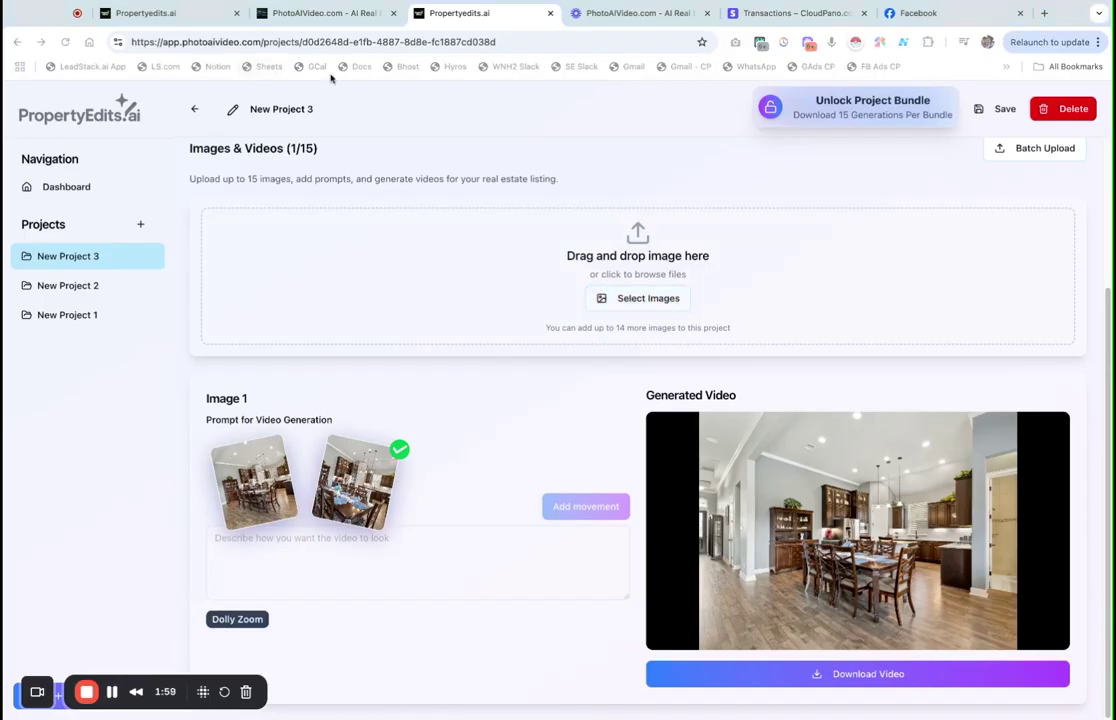
key("Return")
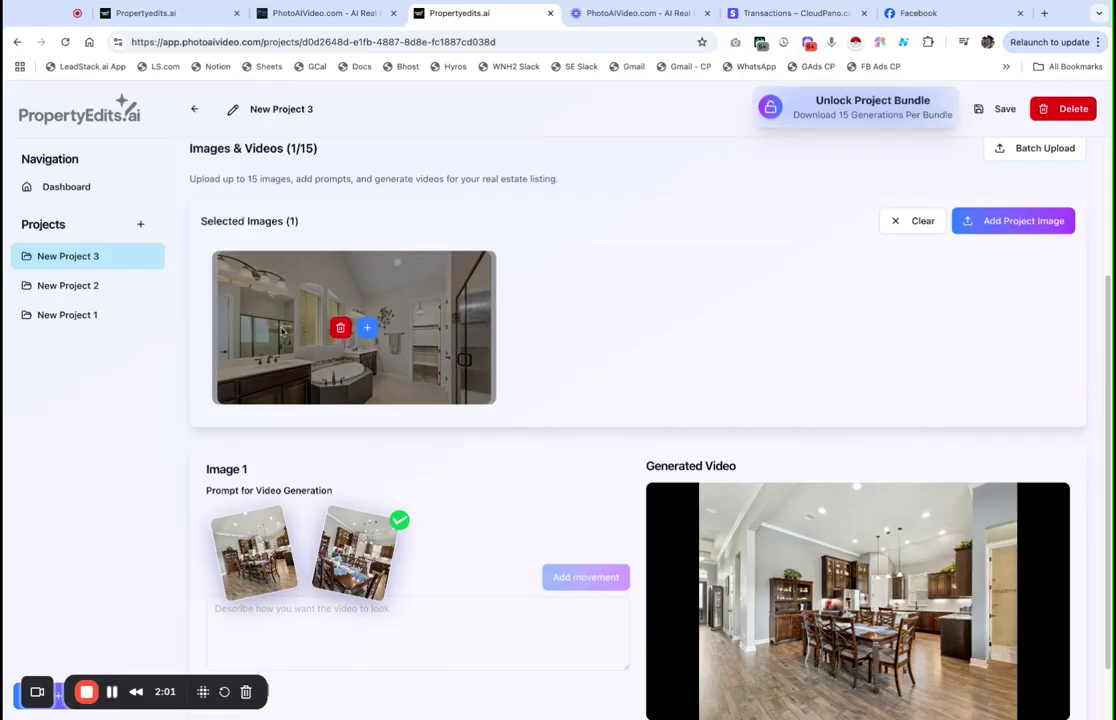
left_click(992, 228)
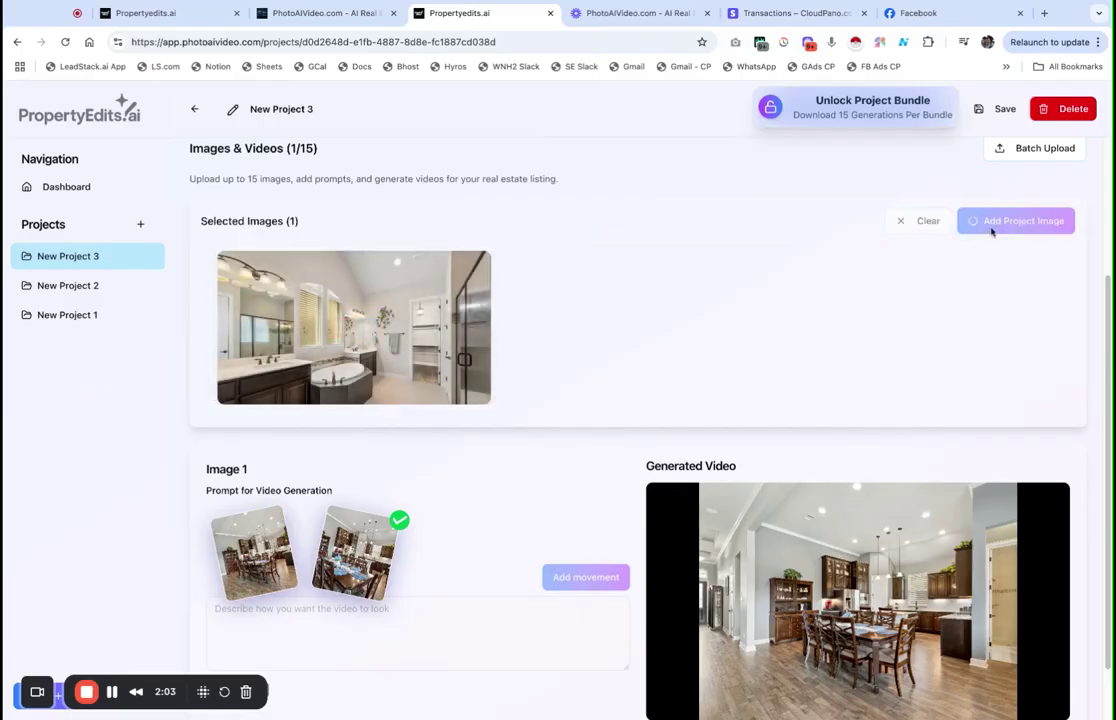
scroll(548, 436, "down", 3)
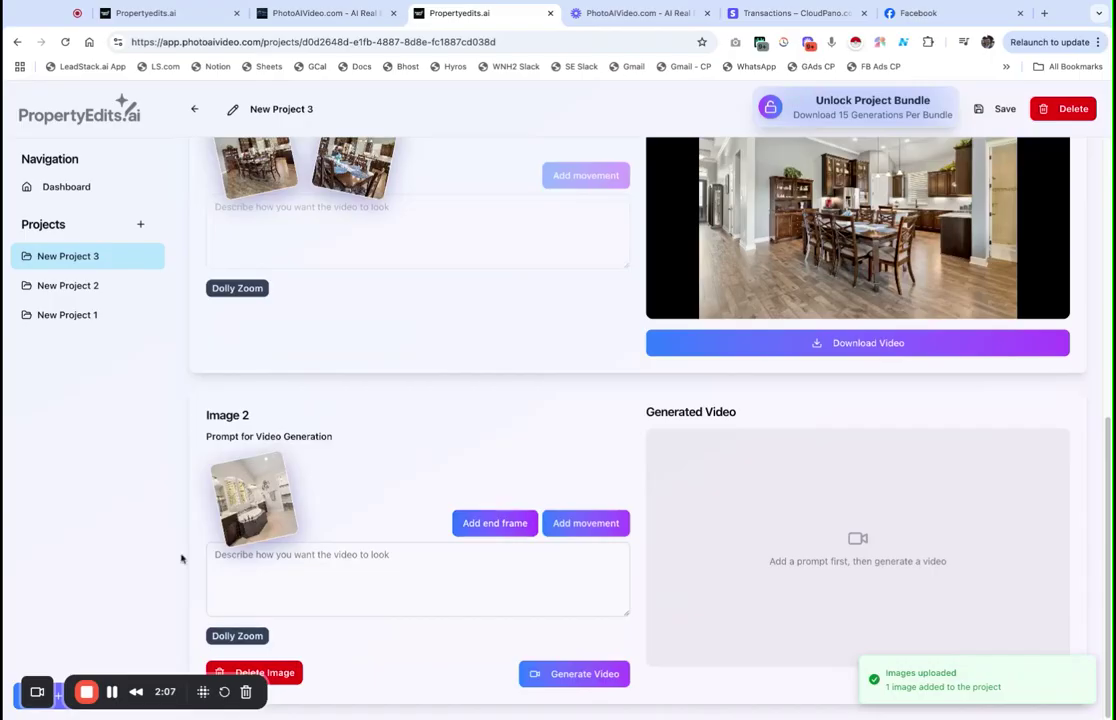
Step: Add an end frame slot to Image 2 and fill it with a second bathroom photo
left_click(457, 521)
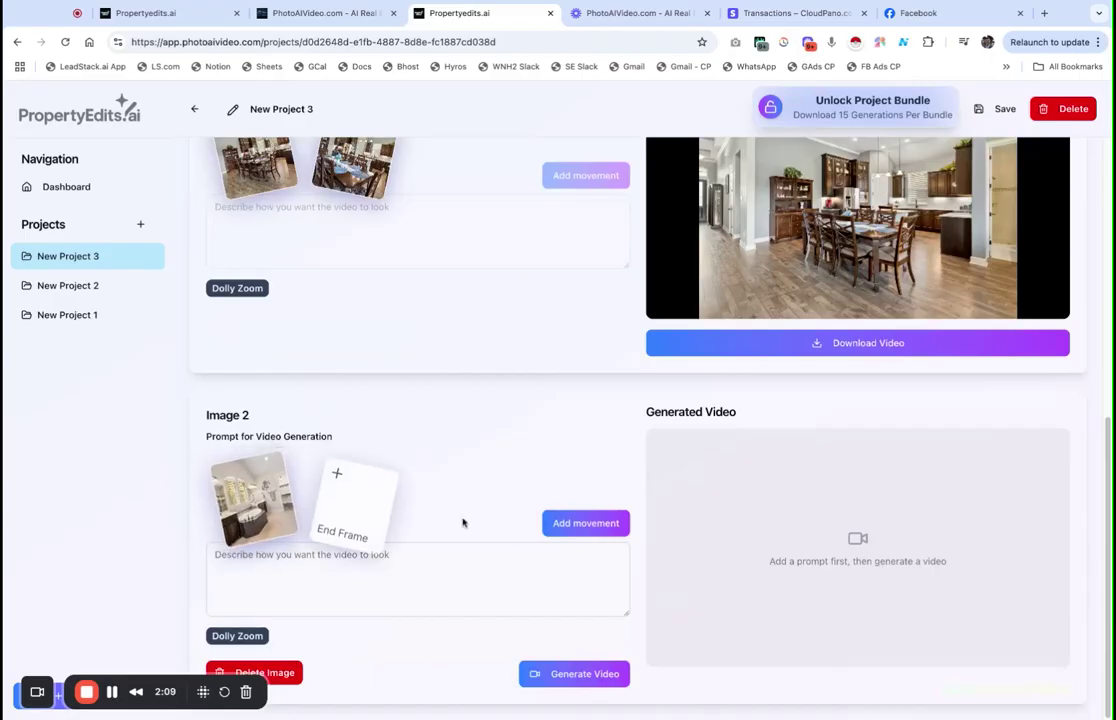
left_click(349, 527)
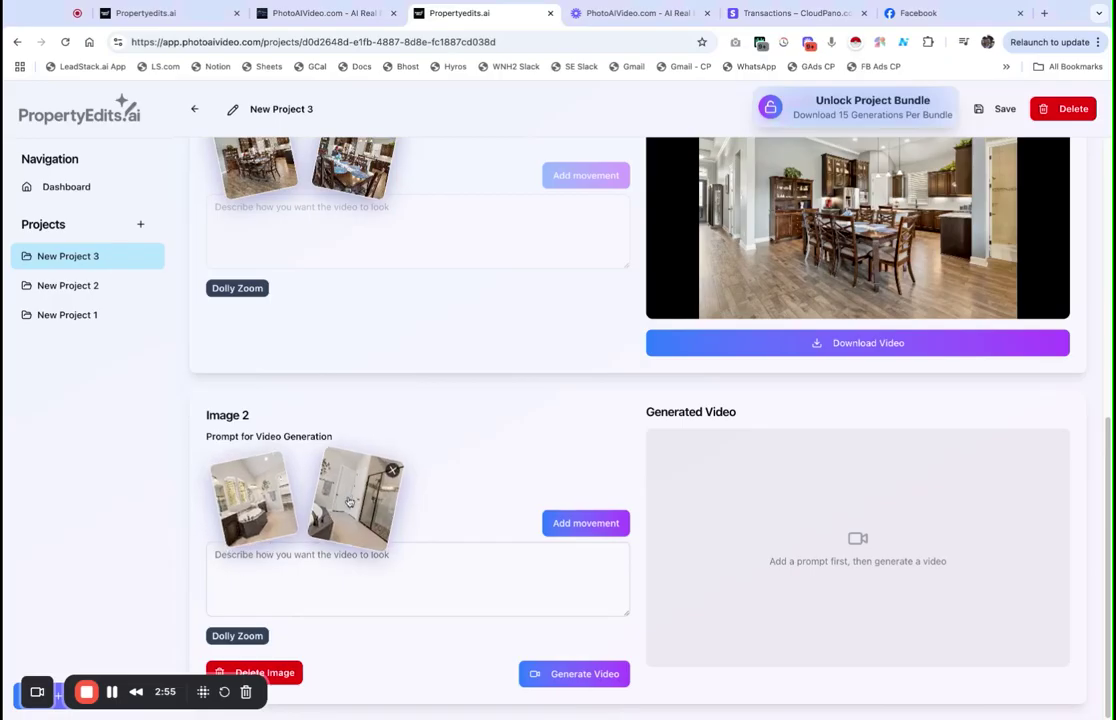
Step: Swap Image 2's Dolly Zoom for Orbit Right and generate the bathroom video
mouse_move(347, 502)
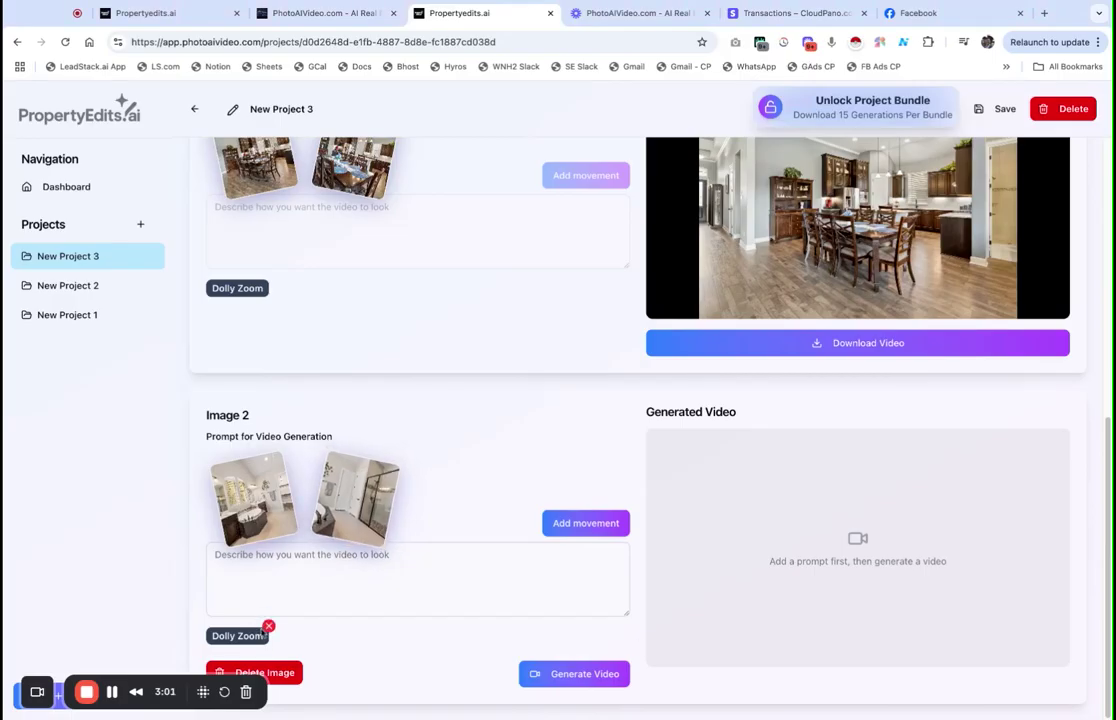
left_click(268, 628)
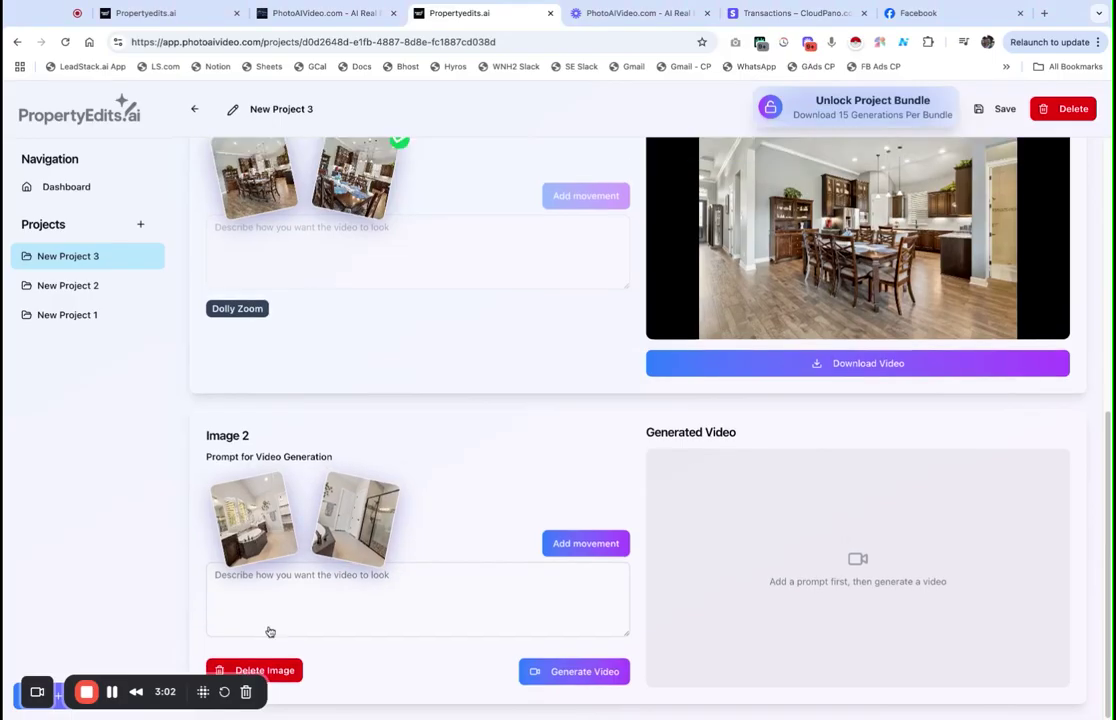
left_click(562, 543)
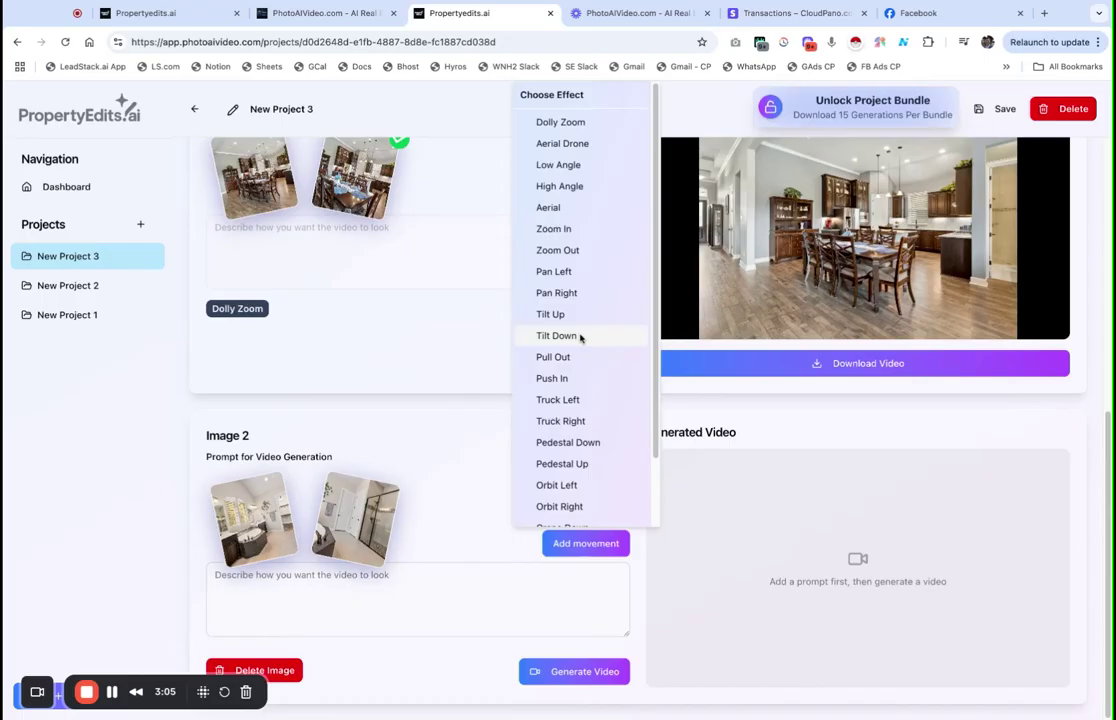
scroll(577, 300, "down", 1)
scroll(577, 287, "down", 1)
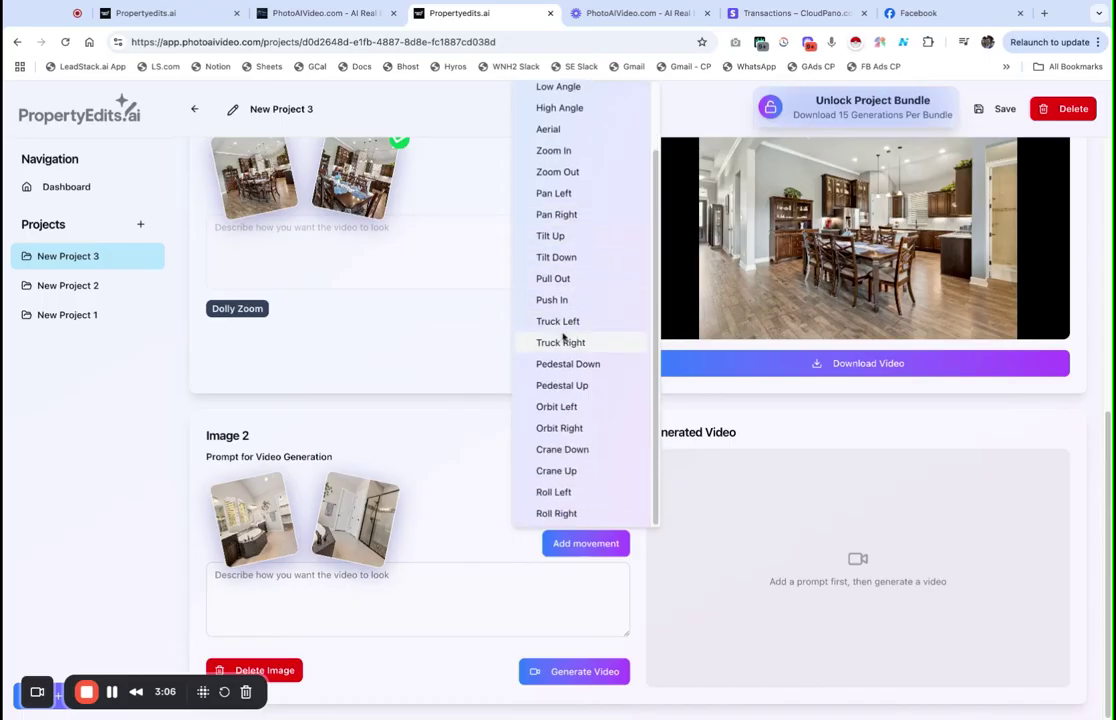
left_click(576, 430)
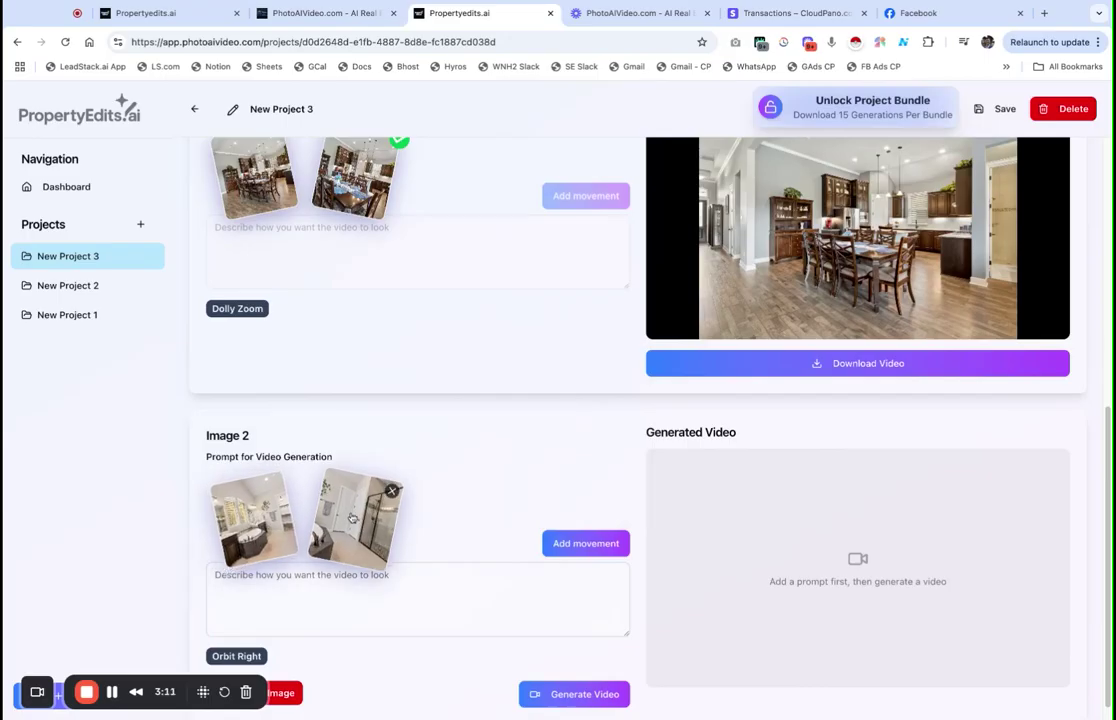
scroll(578, 575, "down", 1)
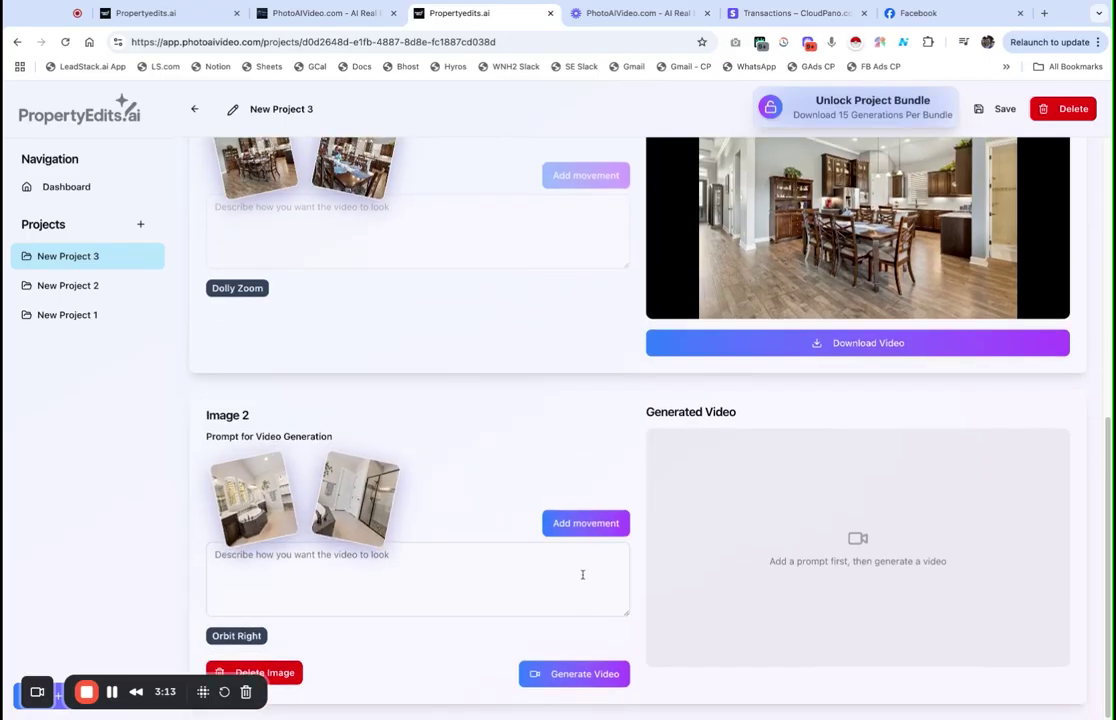
left_click(579, 673)
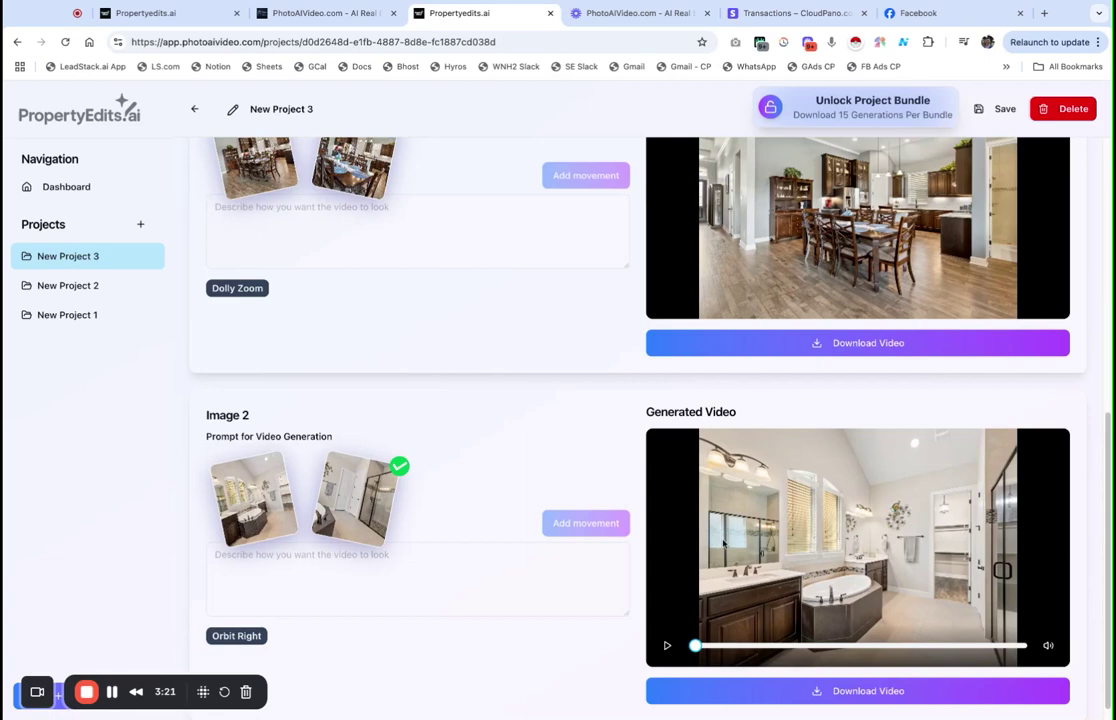
Step: Play the finished Orbit Right bathroom video for Image 2 and review both generated videos
left_click(667, 646)
left_click(667, 645)
scroll(401, 505, "up", 3)
scroll(478, 483, "down", 3)
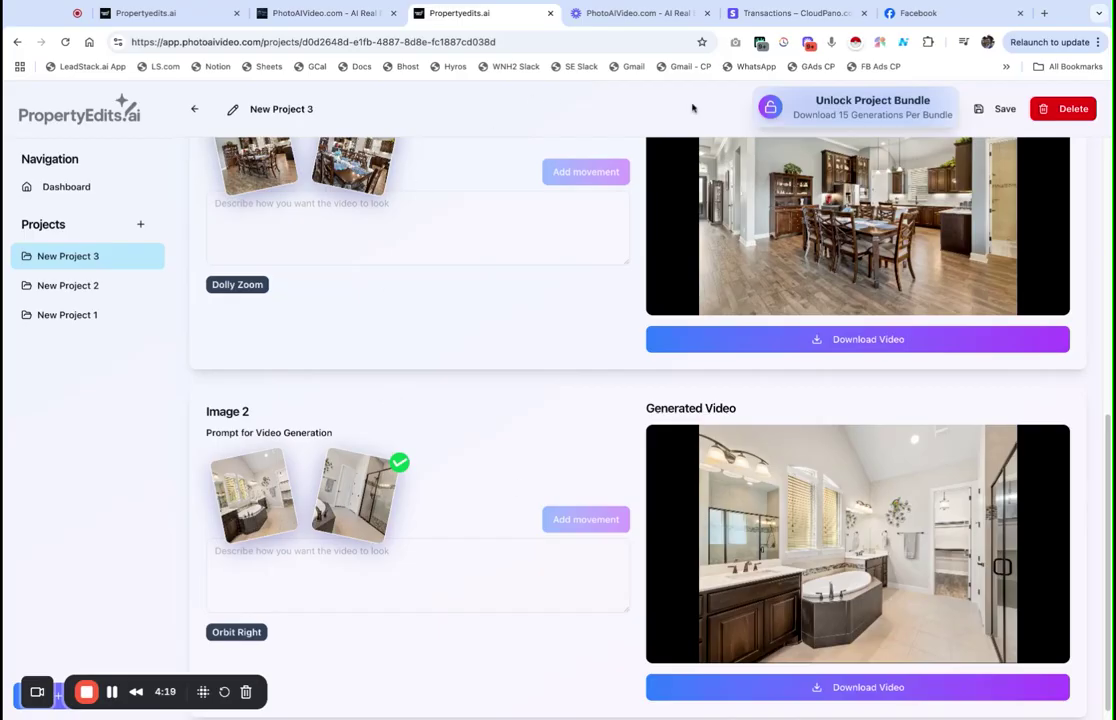
left_click(310, 13)
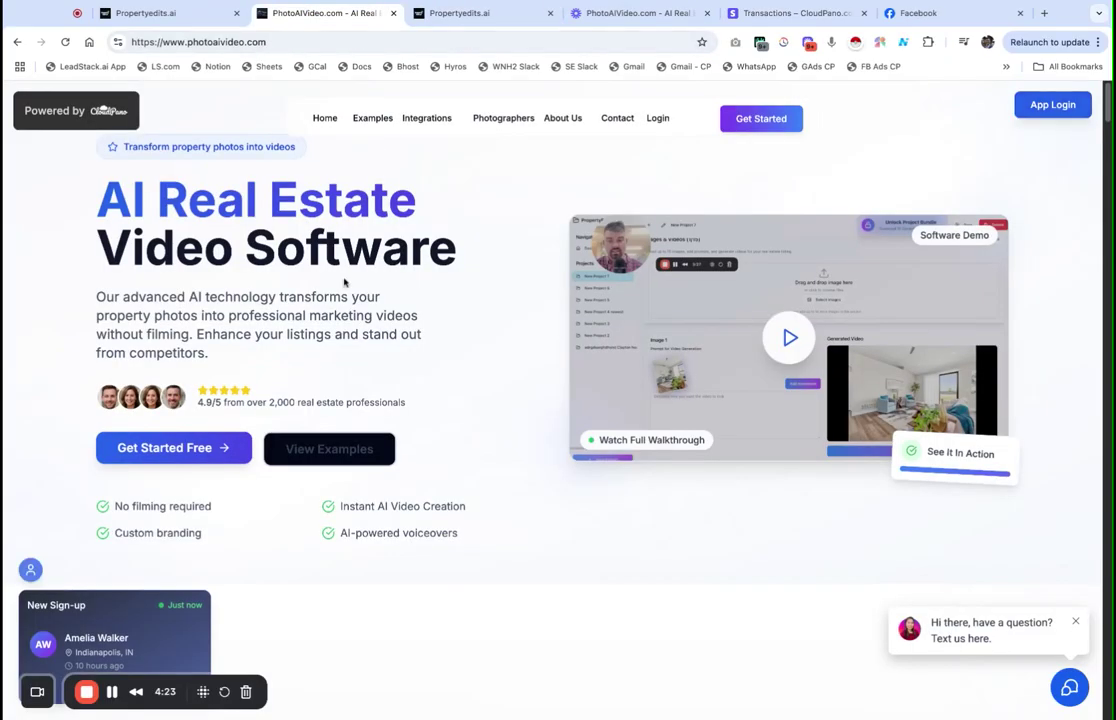
scroll(390, 283, "down", 10)
scroll(393, 285, "up", 10)
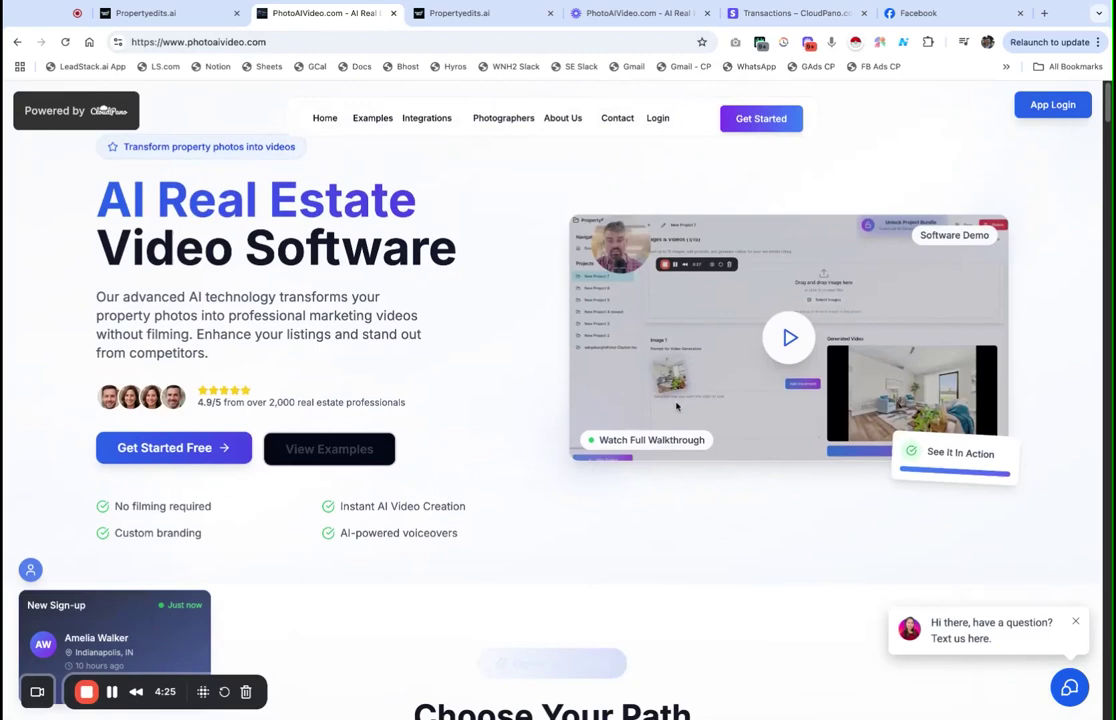
left_click(493, 14)
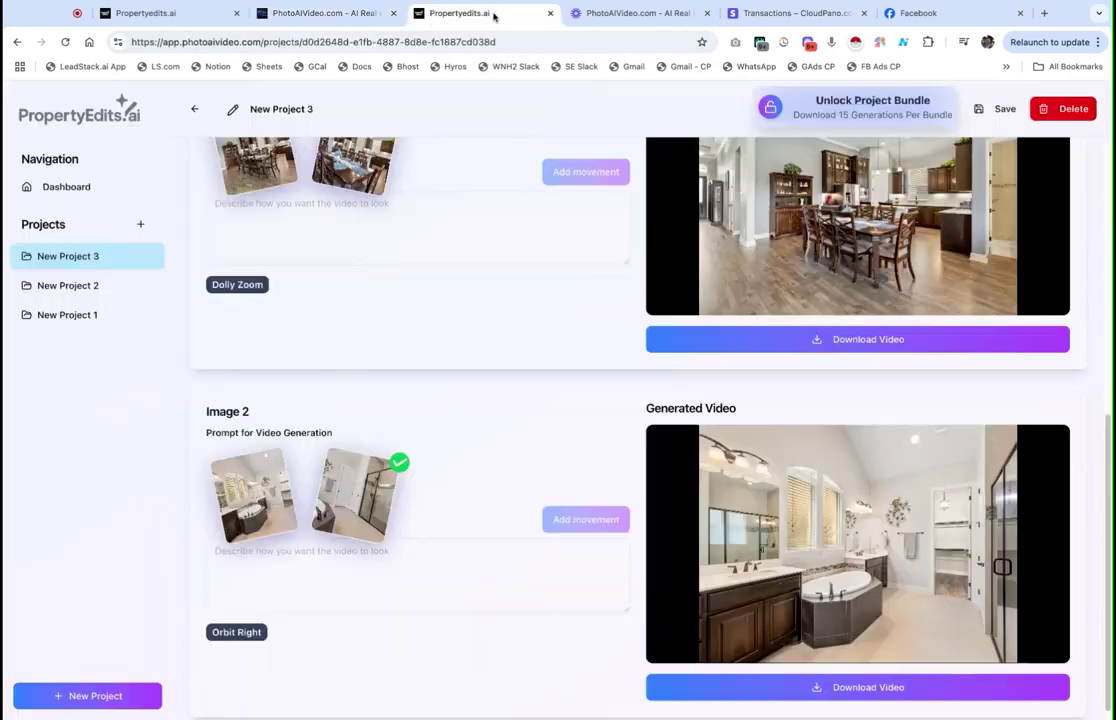
scroll(516, 478, "up", 3)
scroll(589, 535, "down", 3)
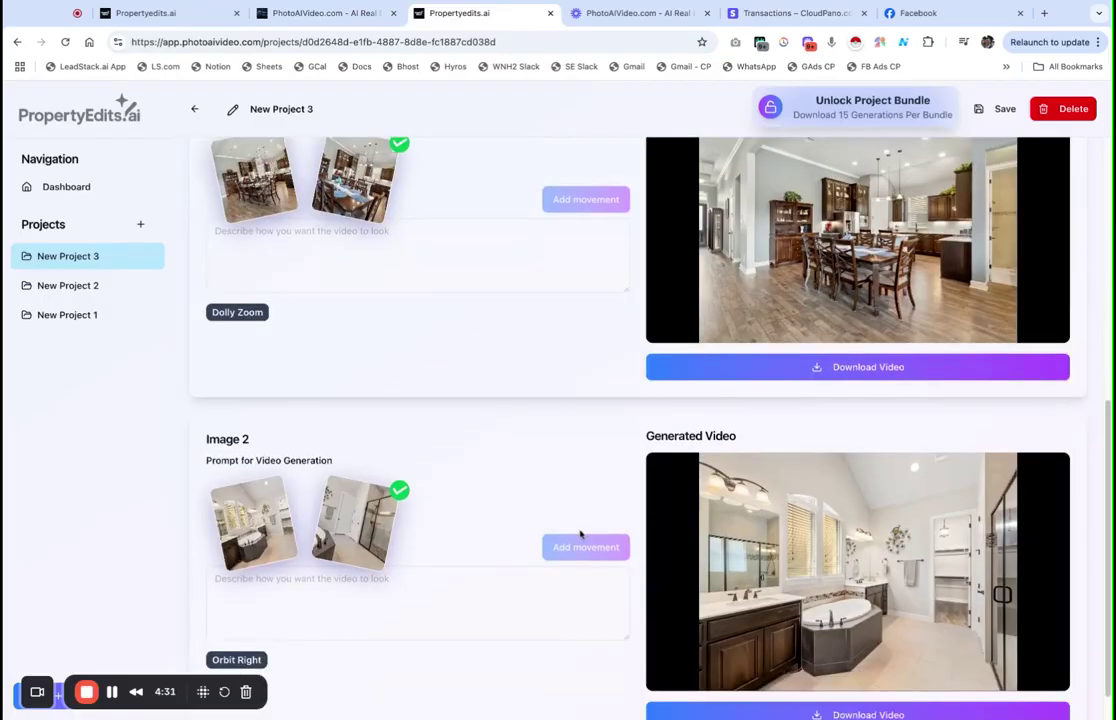